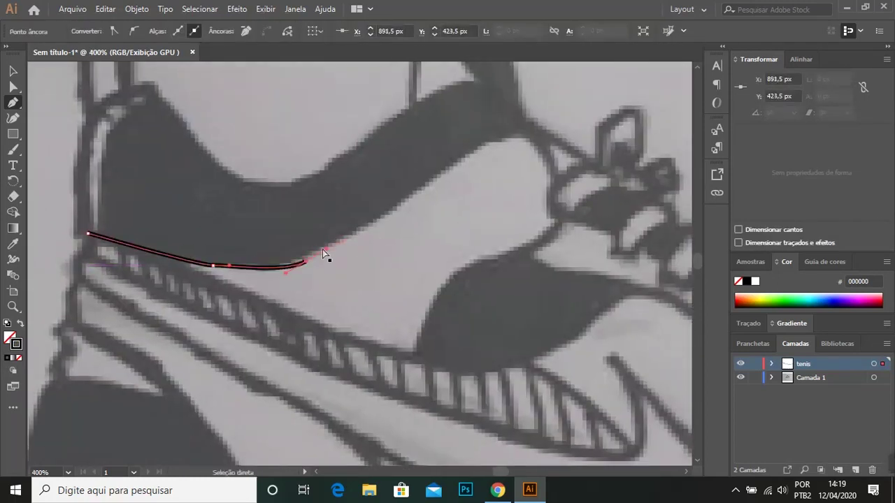
Trace the collar and heel tab with curved black Pen points on tenis, then hide tenis.
left_click_drag(435, 199, 454, 222)
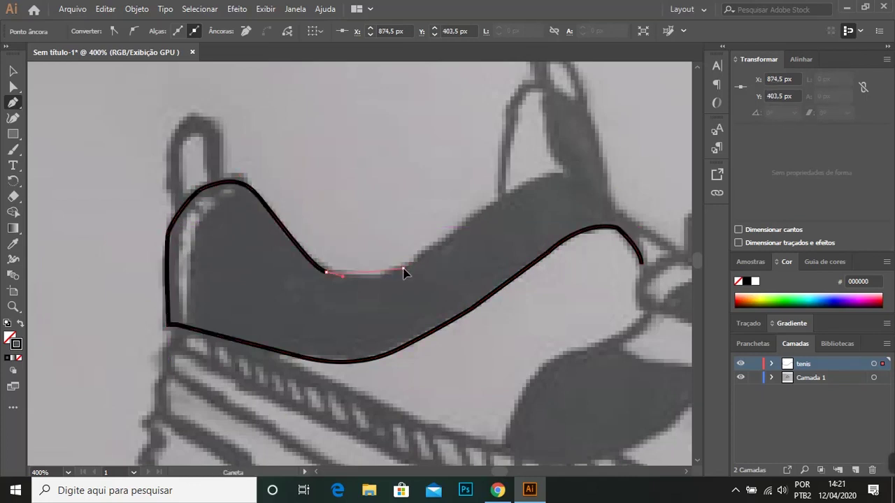
left_click_drag(510, 202, 524, 210)
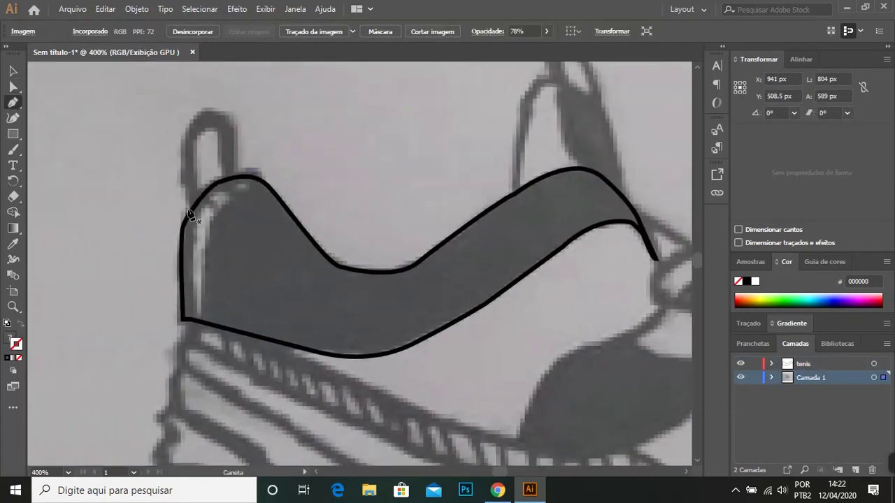
left_click_drag(227, 130, 234, 153)
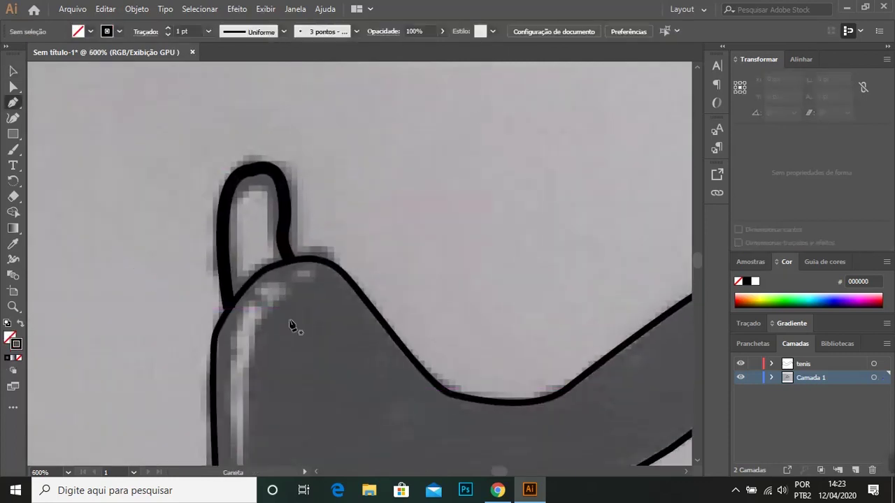
left_click_drag(345, 130, 365, 138)
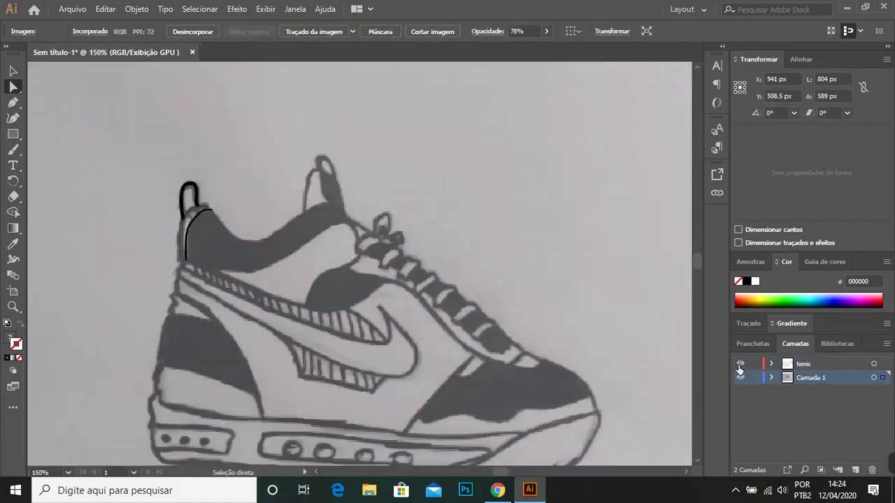
left_click(740, 364)
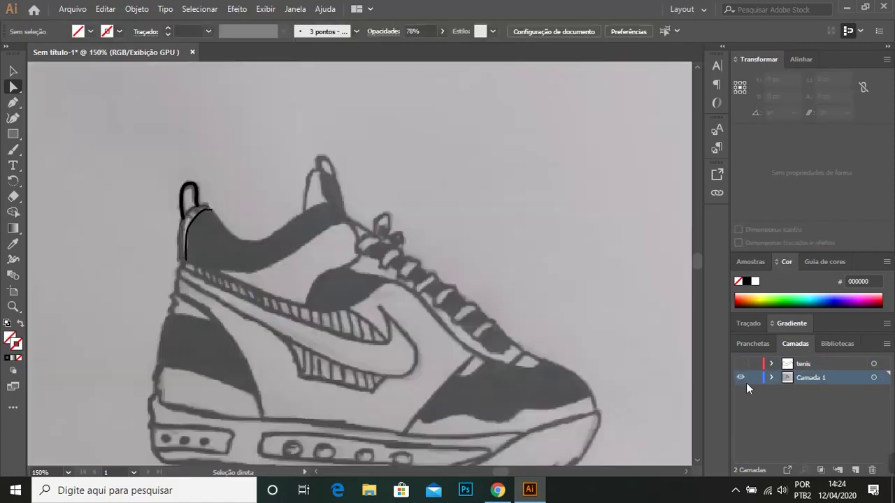
Show the tenis layer again and outline the tongue over its tip in black.
left_click(740, 364)
key("p")
scroll(268, 170, "up", 3)
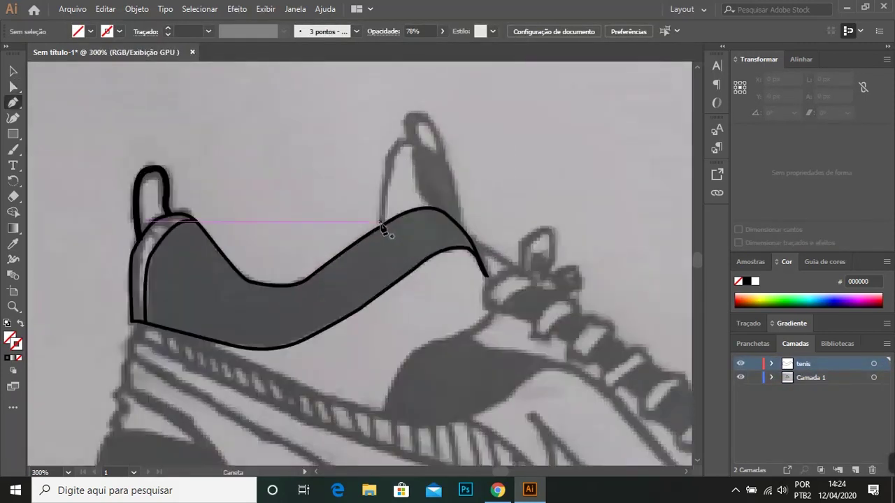
left_click(383, 223)
left_click_drag(405, 142, 426, 145)
scroll(451, 130, "up", 3)
left_click_drag(431, 212, 439, 228)
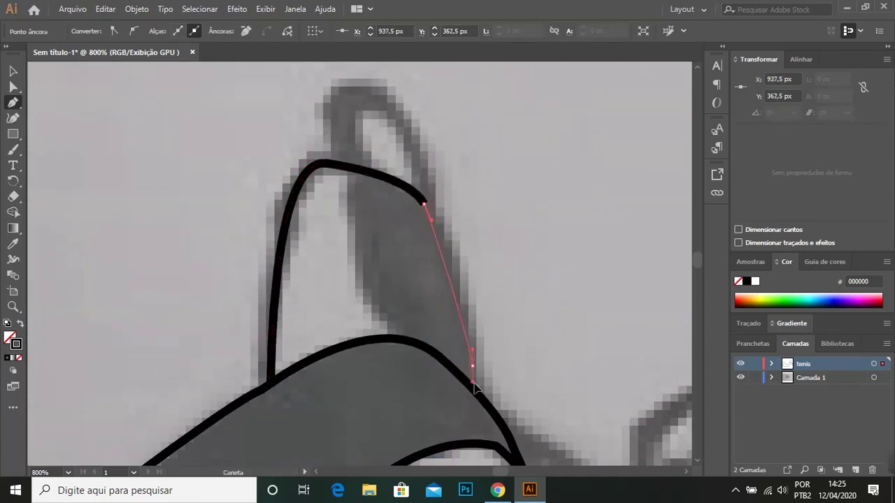
left_click(474, 386)
left_click(470, 308)
Outline the rounded pull tab at the tongue tip, then deselect it.
scroll(507, 233, "down", 2)
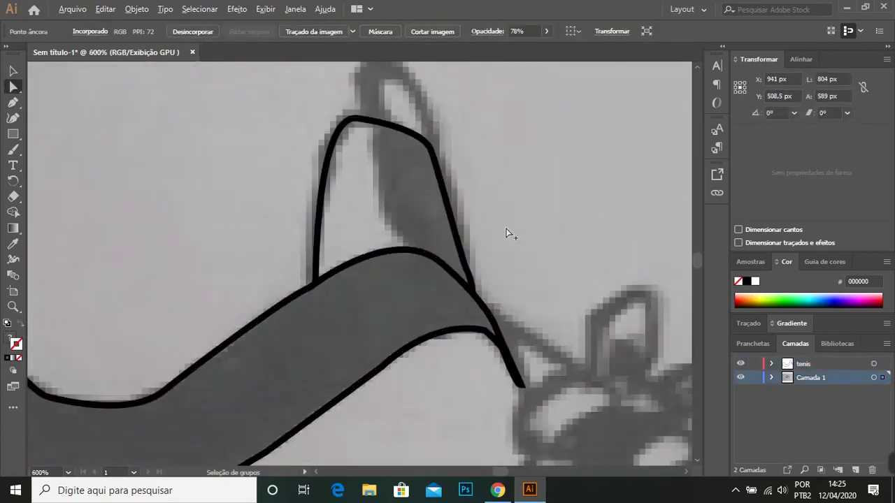
scroll(507, 233, "up", 3)
key("p")
left_click(379, 198)
left_click(378, 148)
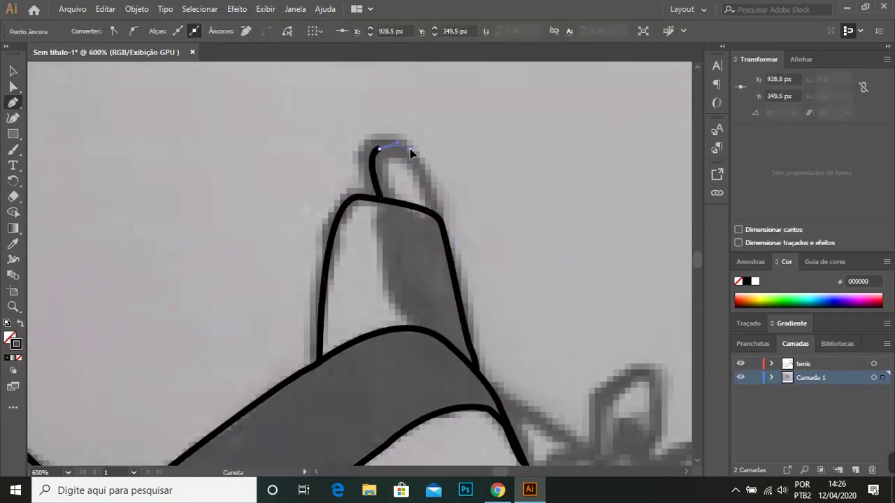
key("a")
scroll(475, 125, "down", 2)
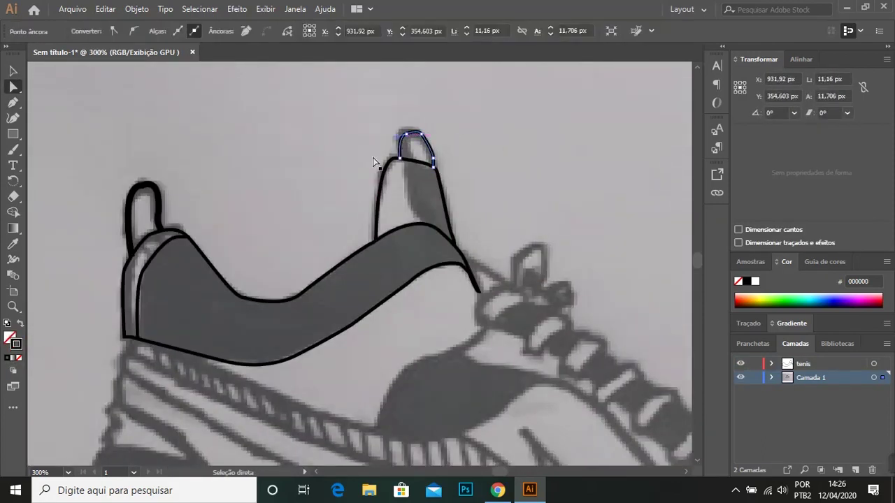
key("v")
scroll(532, 153, "down", 3)
scroll(366, 184, "up", 4)
left_click(365, 184)
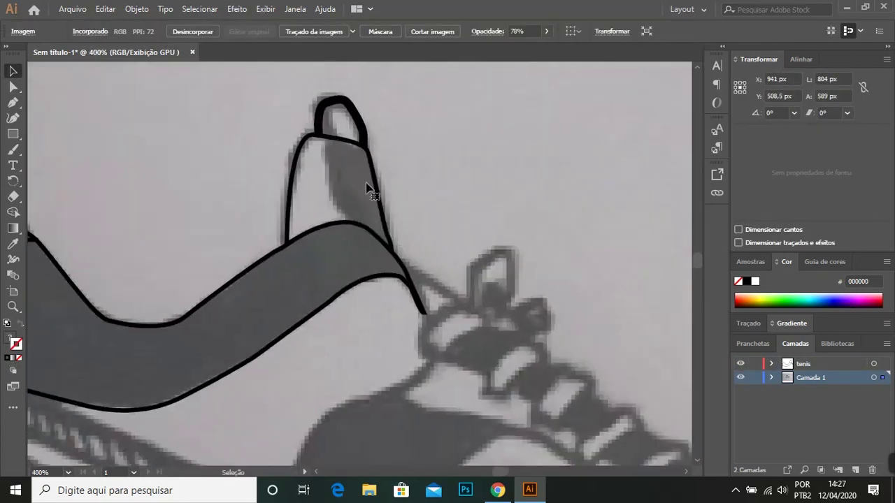
Add two more points to extend the tongue outline.
key("p")
scroll(336, 161, "up", 2)
left_click(350, 175)
left_click(380, 293)
key("v")
scroll(391, 286, "up", 3)
Start the swoosh outline at the heel edge and run it along the side stripe.
left_click(408, 260)
scroll(519, 232, "down", 3)
scroll(230, 330, "up", 2)
key("p")
left_click(253, 237)
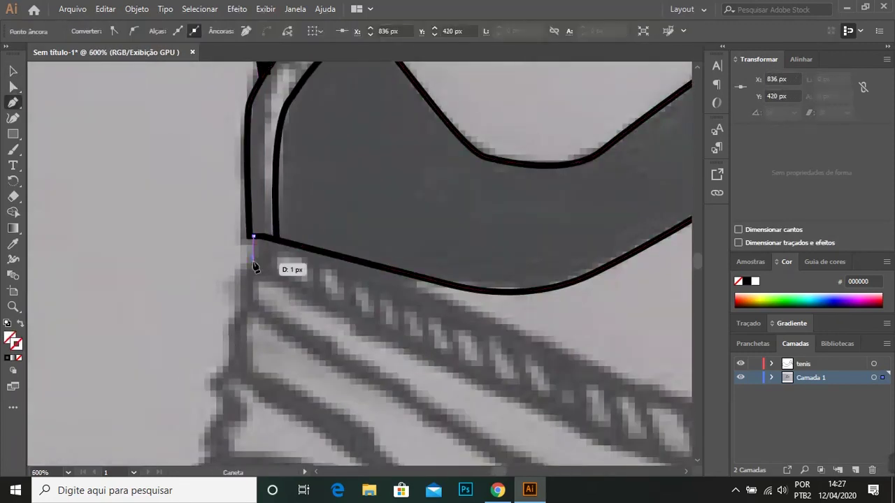
left_click(245, 268)
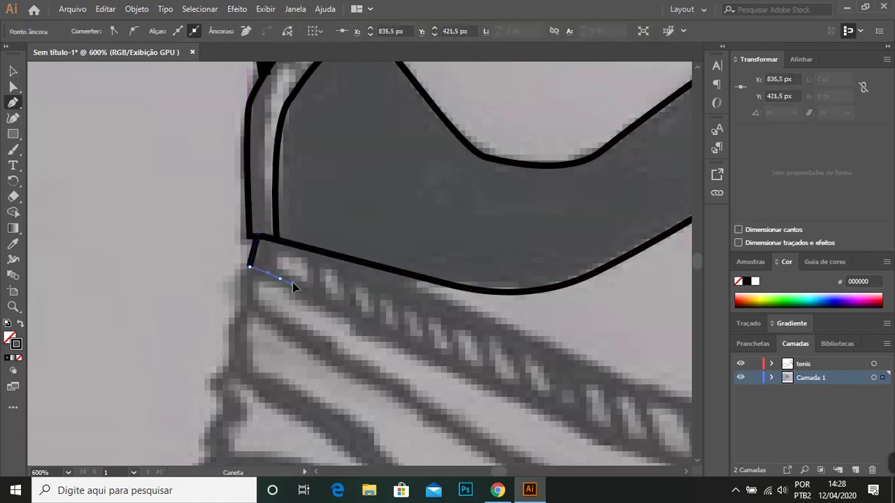
left_click(349, 315)
left_click(407, 335)
scroll(392, 314, "down", 3)
scroll(378, 294, "up", 2)
left_click(339, 278)
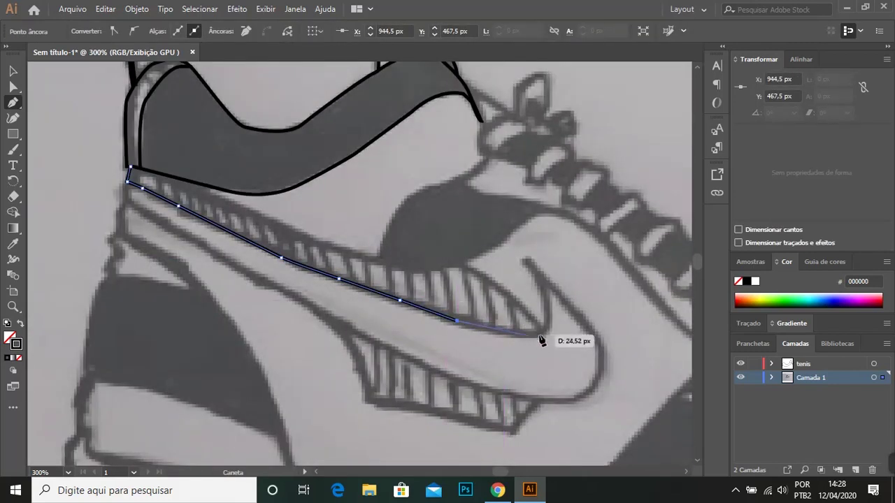
Curve the outline around the swoosh bend, tip and underside, then close it.
scroll(549, 335, "up", 2)
left_click_drag(549, 336, 498, 298)
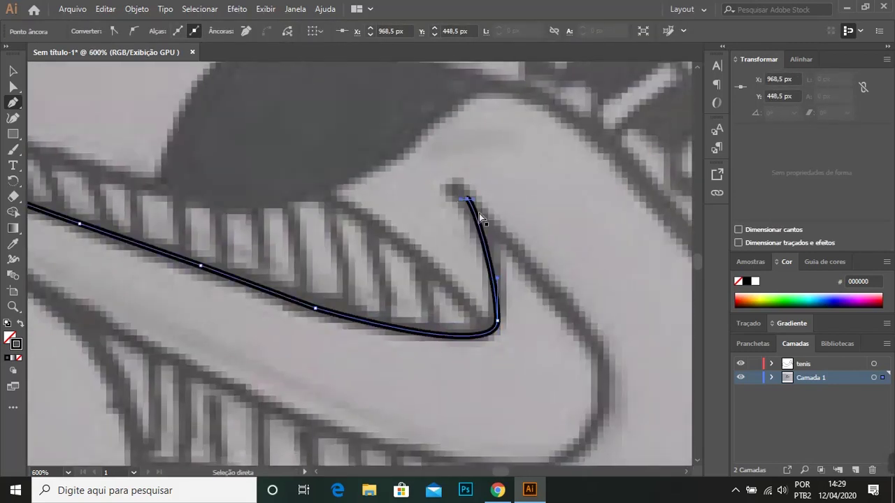
left_click(588, 335)
scroll(593, 347, "down", 3)
left_click_drag(577, 358, 535, 391)
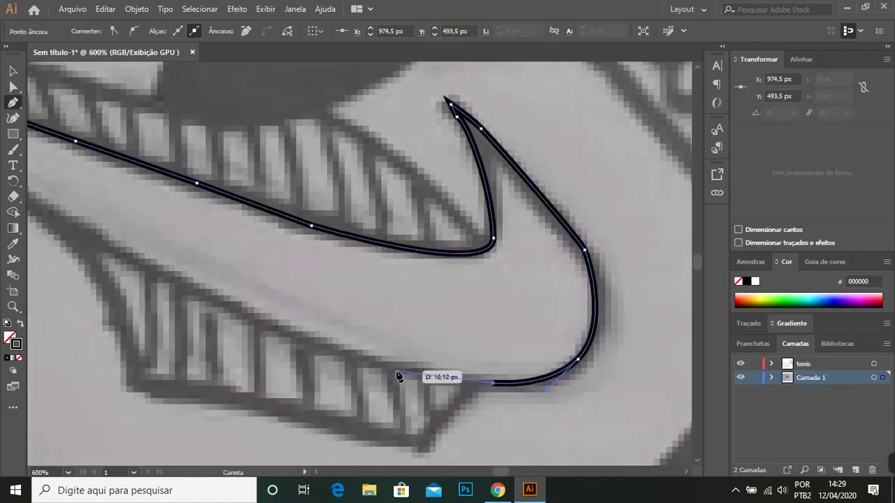
left_click(226, 306)
scroll(160, 235, "up", 3)
scroll(365, 294, "up", 1)
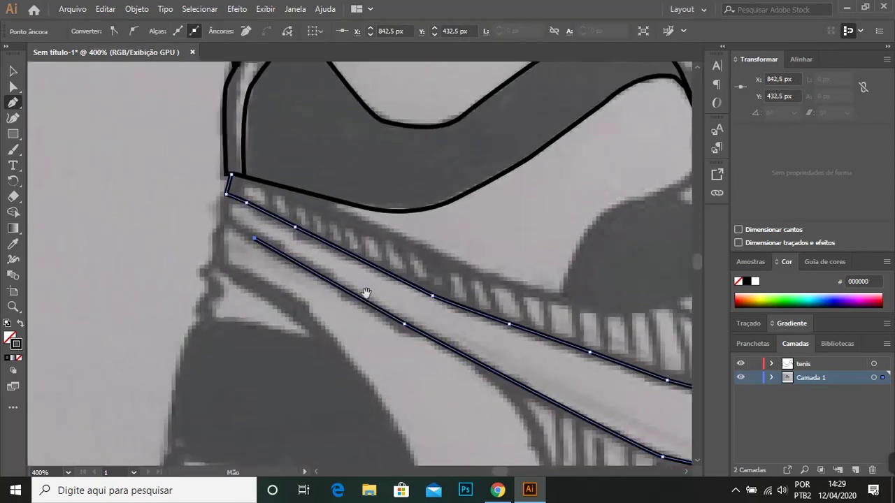
left_click(237, 190)
scroll(455, 244, "down", 5)
scroll(367, 275, "up", 4)
Inspect the closed swoosh outline's anchor points with Direct Selection, then deselect it.
key("a")
scroll(467, 337, "up", 2)
scroll(467, 337, "down", 2)
scroll(420, 318, "down", 5)
left_click(418, 318)
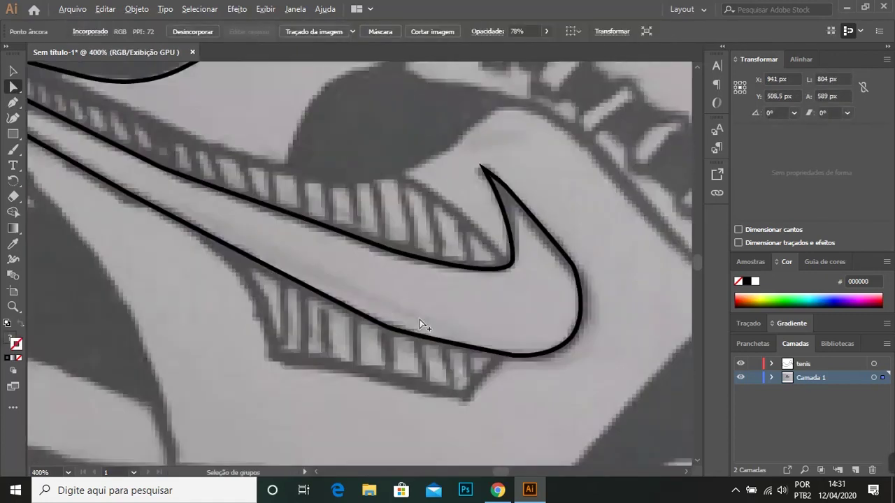
left_click(379, 351)
scroll(404, 270, "up", 5)
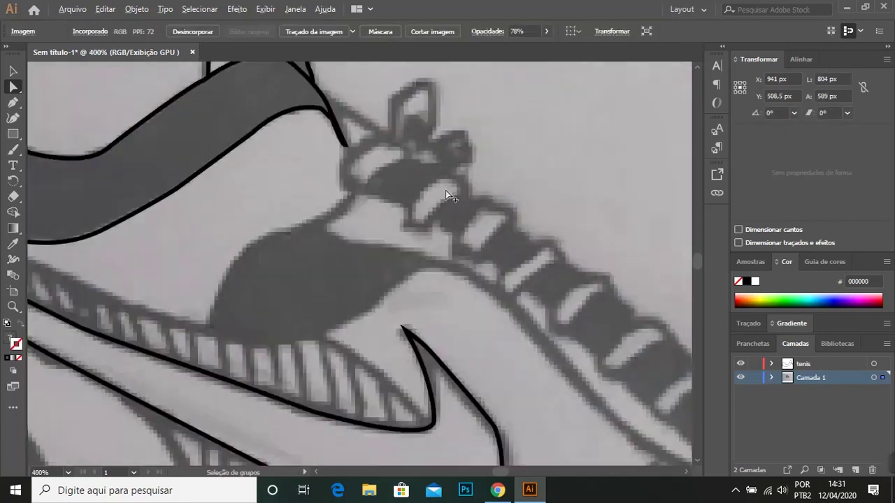
scroll(446, 190, "down", 3)
left_click(438, 350)
scroll(313, 203, "down", 2)
scroll(481, 281, "down", 6)
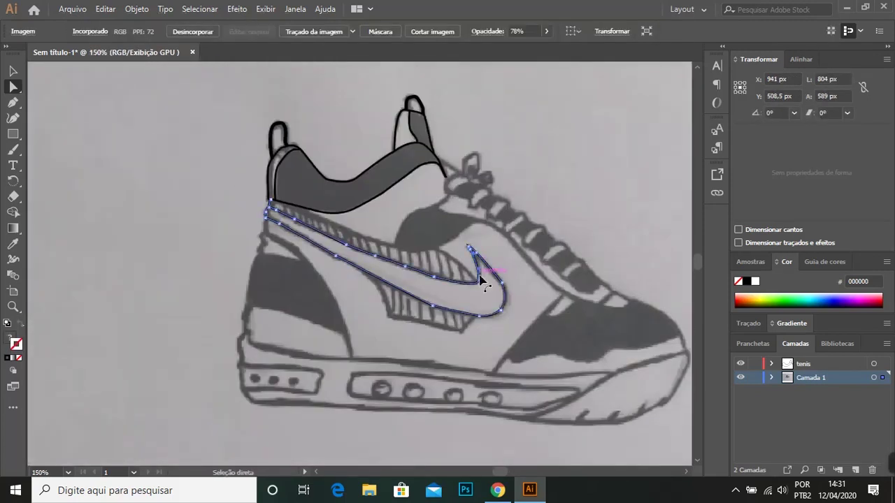
scroll(249, 120, "up", 3)
Draw a black line down the heel panel's curved edge to the sole.
scroll(530, 219, "down", 4)
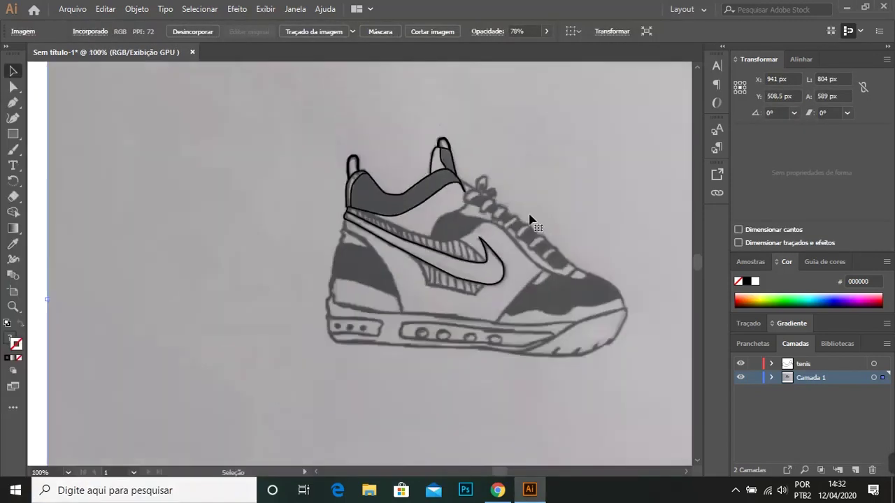
scroll(204, 199, "up", 6)
scroll(204, 200, "up", 3)
key("p")
left_click(275, 181)
left_click(260, 261)
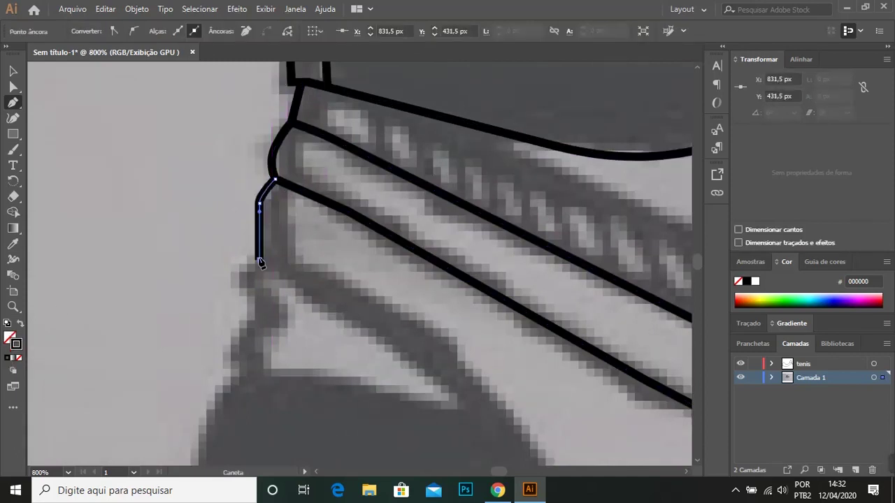
scroll(489, 378, "down", 4)
scroll(481, 231, "up", 4)
left_click(430, 369)
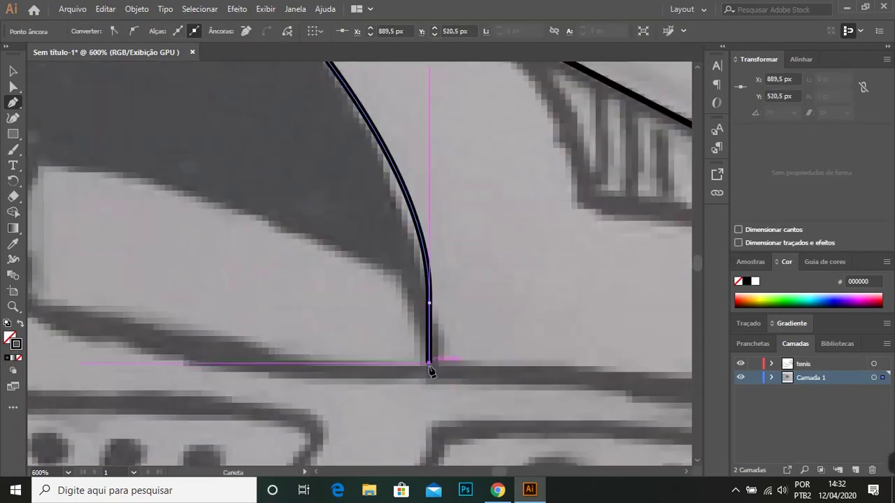
scroll(462, 363, "down", 3)
key("a")
left_click(443, 231)
Raise the heel line's bottom point and extend it as a curve along the midsole top.
scroll(467, 283, "up", 2)
scroll(467, 283, "down", 2)
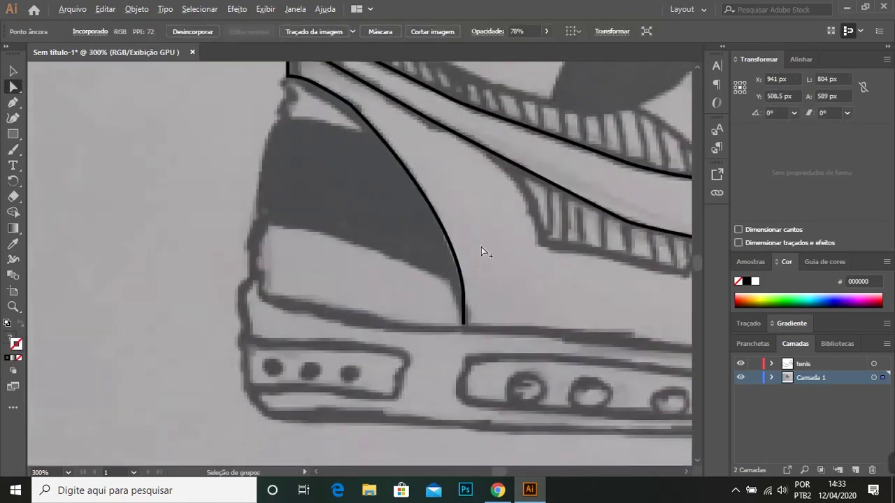
scroll(485, 252, "up", 2)
left_click_drag(459, 369, 460, 326)
scroll(508, 167, "down", 2)
scroll(507, 167, "up", 1)
key("p")
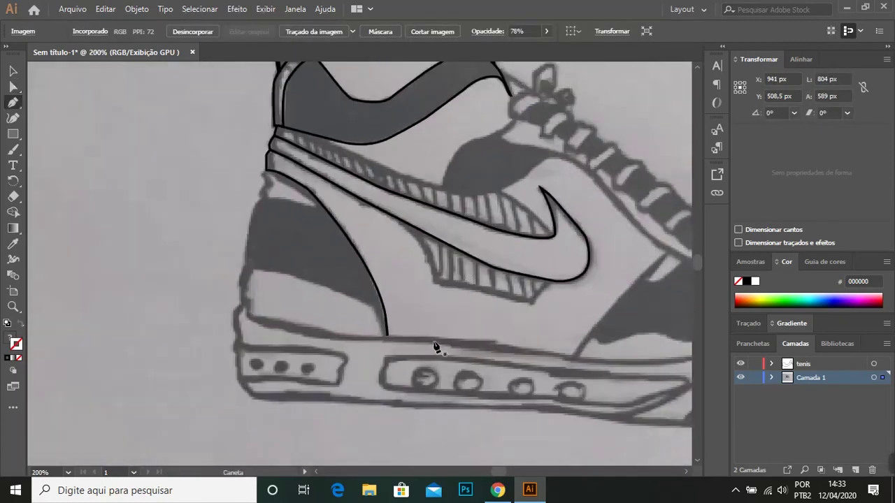
scroll(436, 346, "up", 1)
left_click_drag(606, 354, 459, 293)
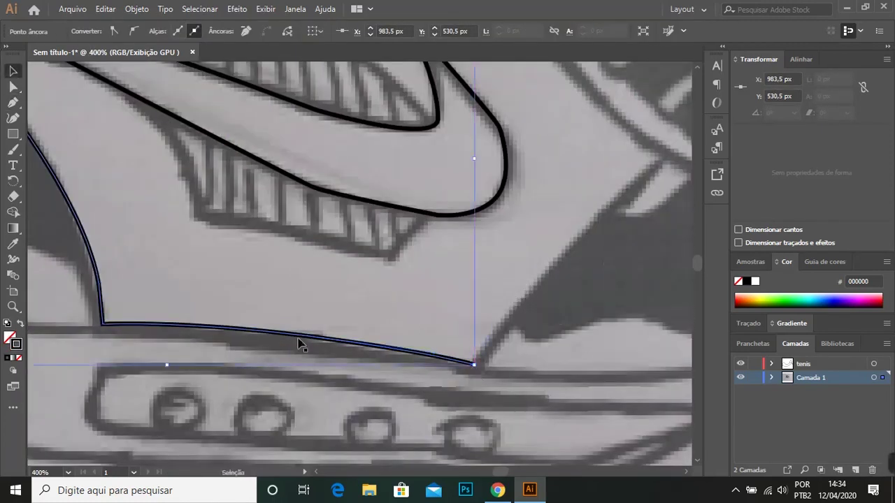
scroll(293, 338, "down", 2)
scroll(314, 317, "up", 2)
Start a new outline below the laces along the upper panel's edge.
left_click_drag(314, 316, 462, 258)
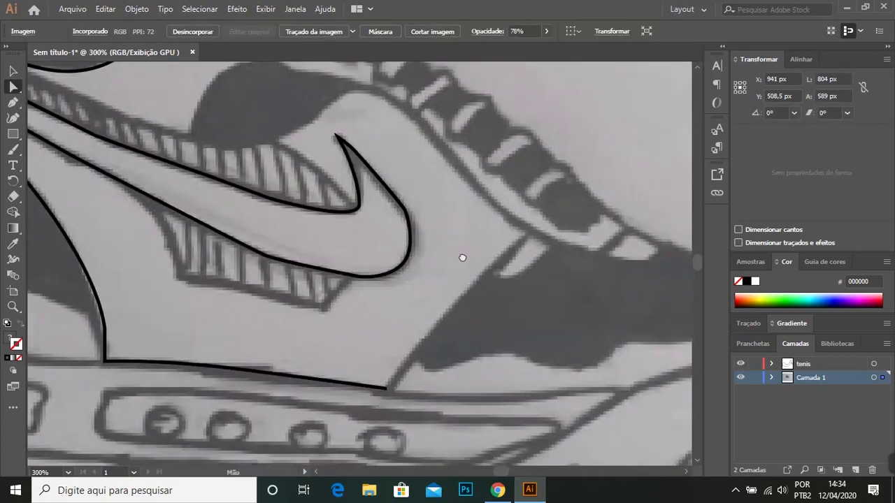
key("p")
left_click(388, 389)
scroll(442, 149, "up", 2)
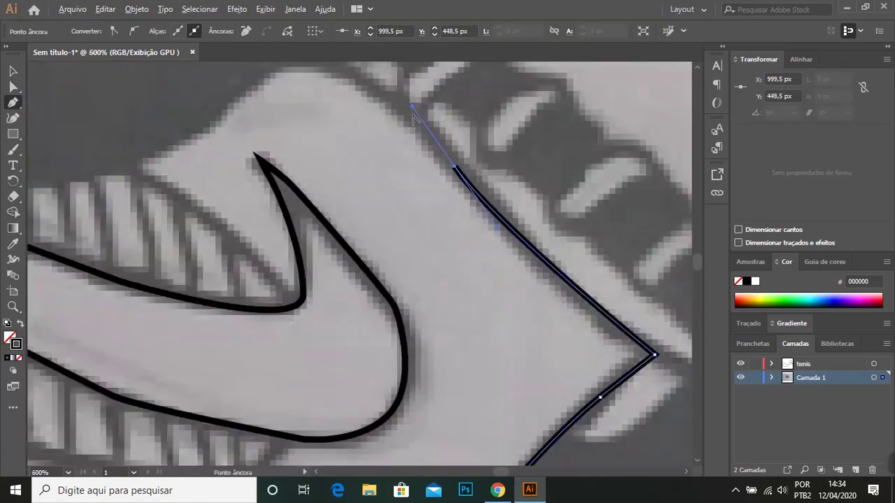
left_click(322, 154)
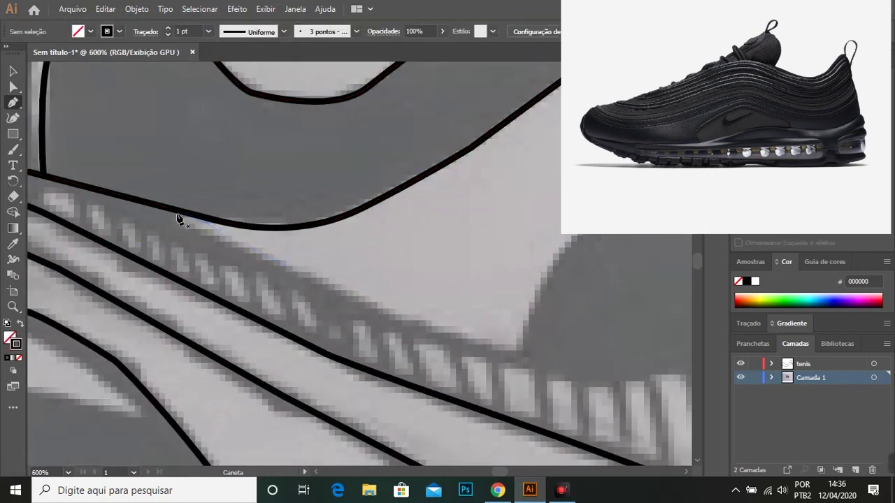
Draw a black line along the collar strip's lower edge, curving up toward the laces.
left_click(175, 210)
left_click(379, 311)
left_click(507, 355)
left_click_drag(525, 336, 525, 305)
left_click_drag(454, 240, 525, 238)
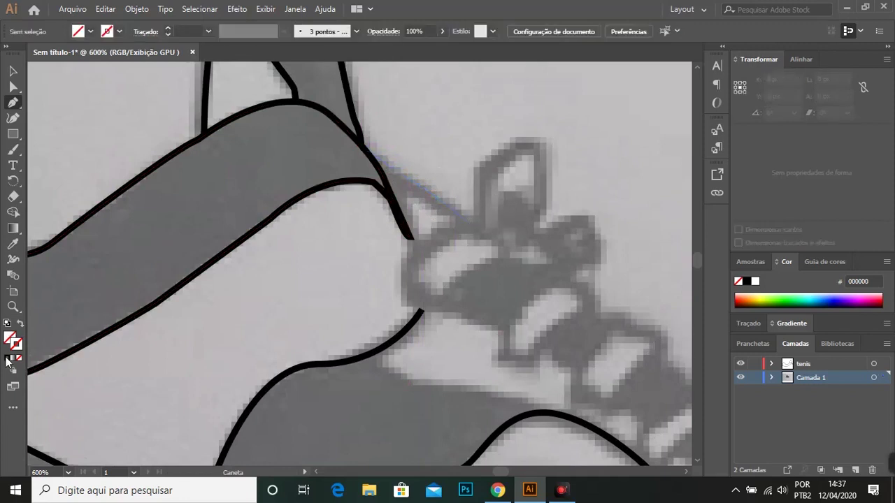
left_click(361, 146)
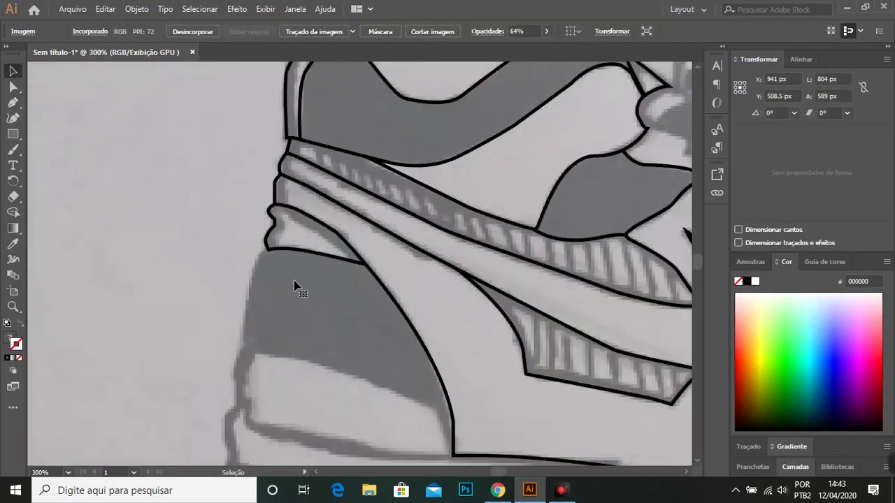
Finish the current outline and nudge its corner anchor onto the sketch line.
key("ctrl+shift+a")
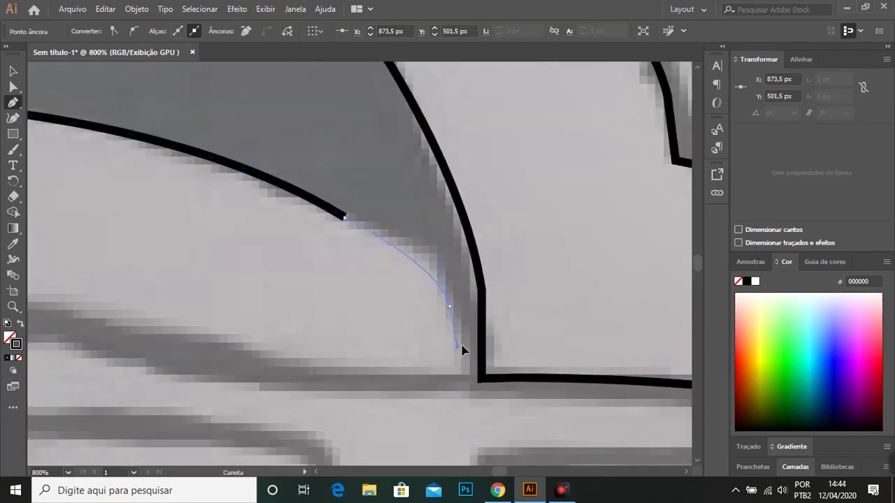
left_click(13, 86)
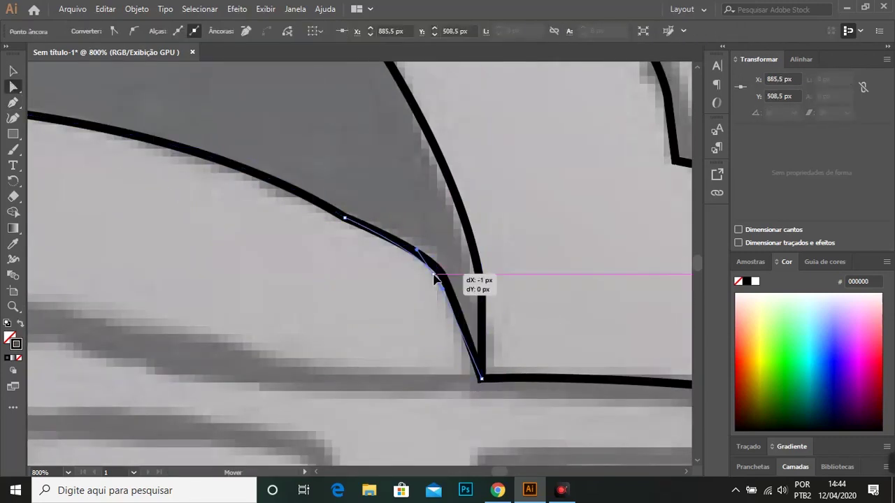
left_click_drag(442, 274, 435, 266)
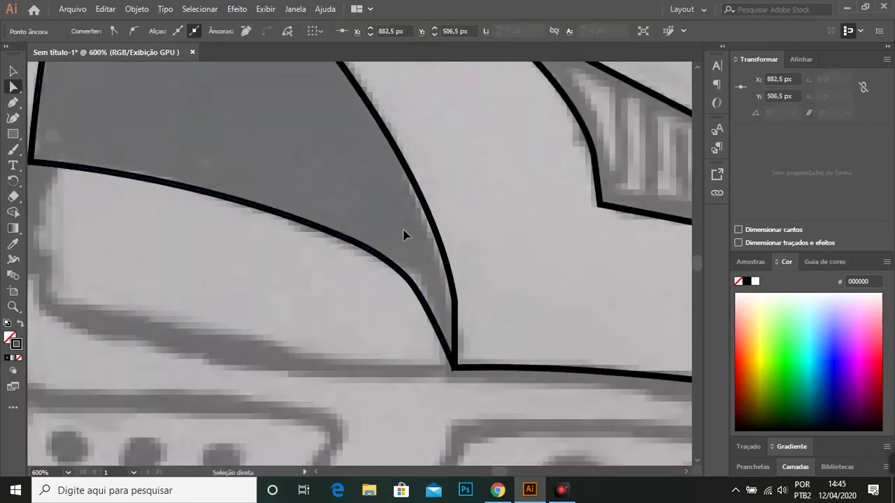
left_click(370, 164)
scroll(332, 223, "down", 3)
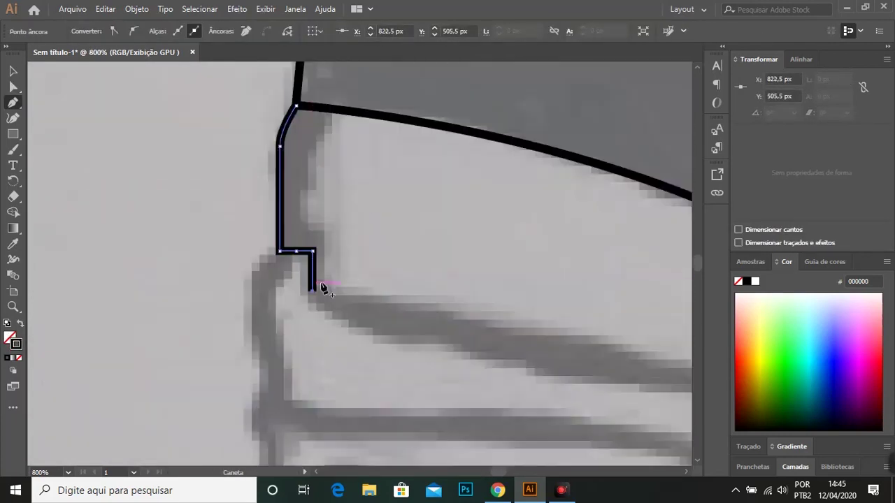
scroll(313, 288, "up", 1)
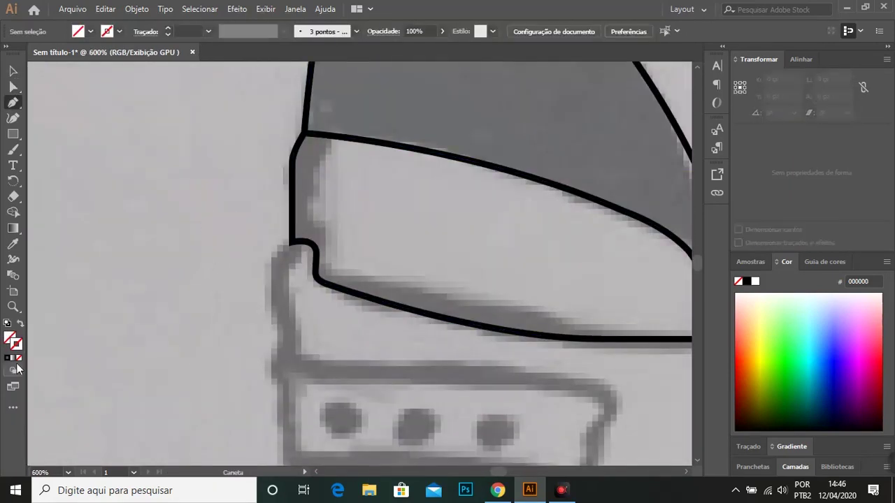
Trace the heel edge down from the notch and along the sole's underside.
left_click(301, 250)
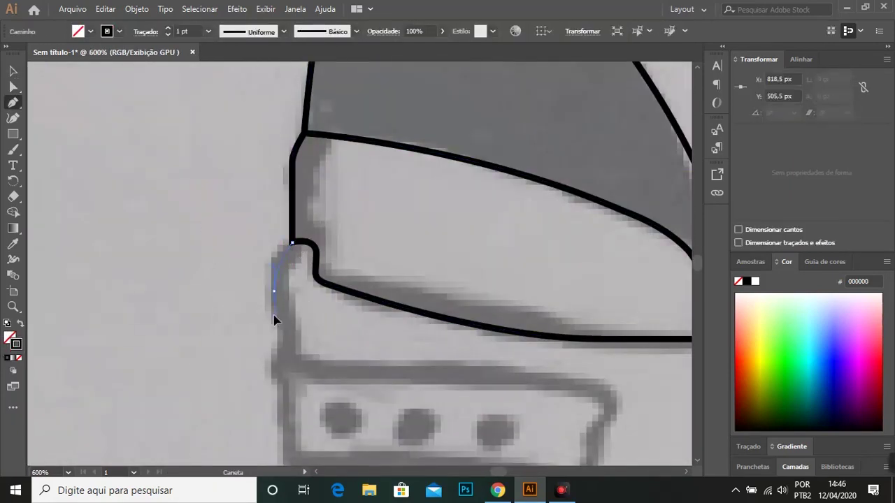
left_click_drag(283, 296, 290, 356)
scroll(301, 308, "down", 1)
left_click(289, 360)
scroll(278, 300, "down", 3)
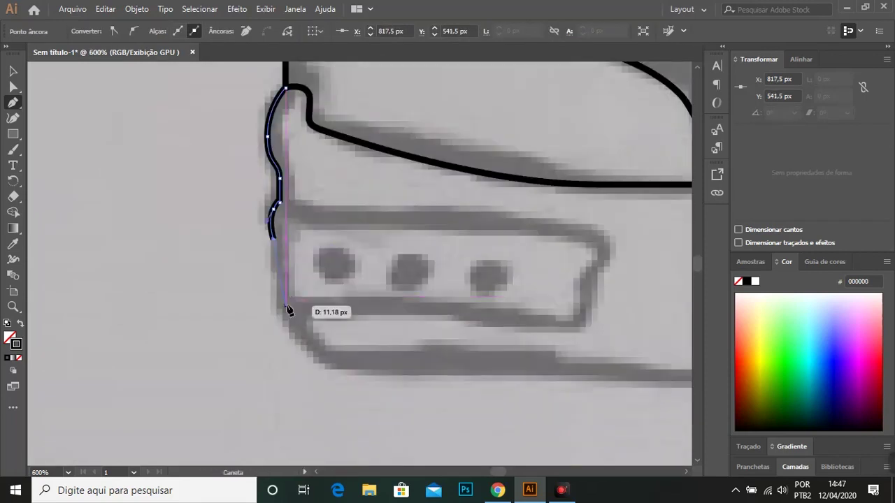
scroll(492, 339, "down", 3)
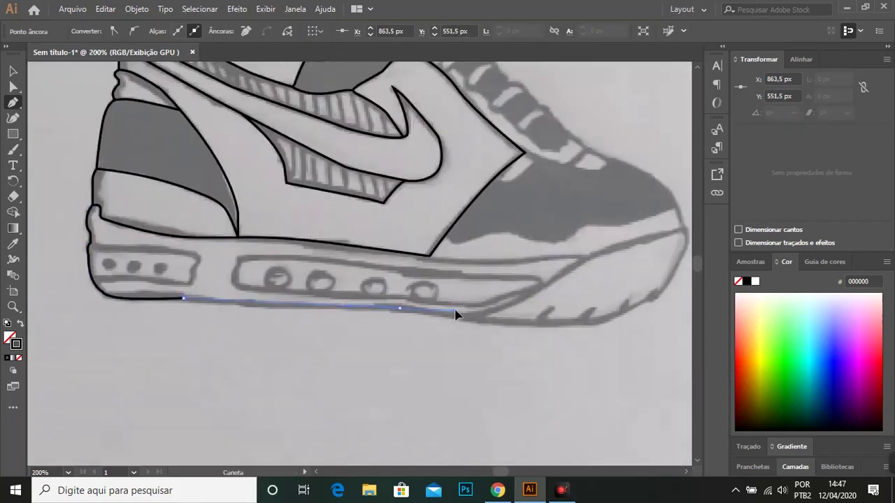
scroll(440, 314, "up", 1)
left_click_drag(630, 334, 479, 347)
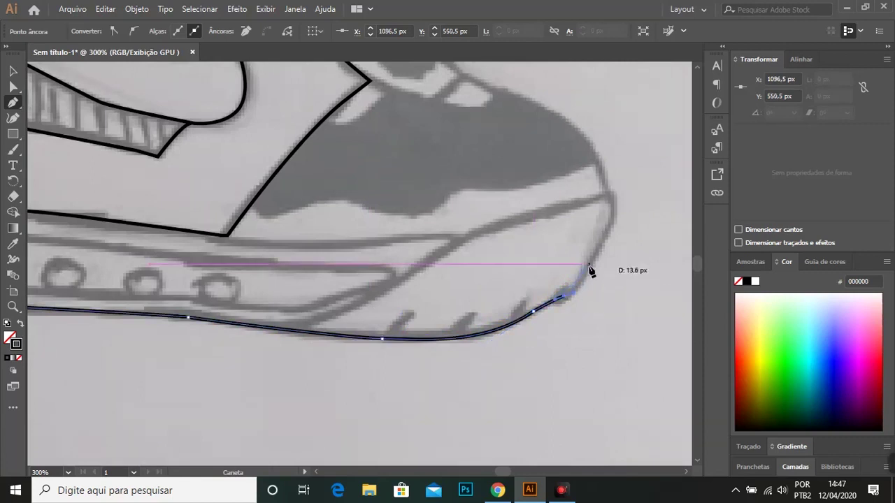
scroll(584, 271, "up", 1)
scroll(472, 256, "up", 1)
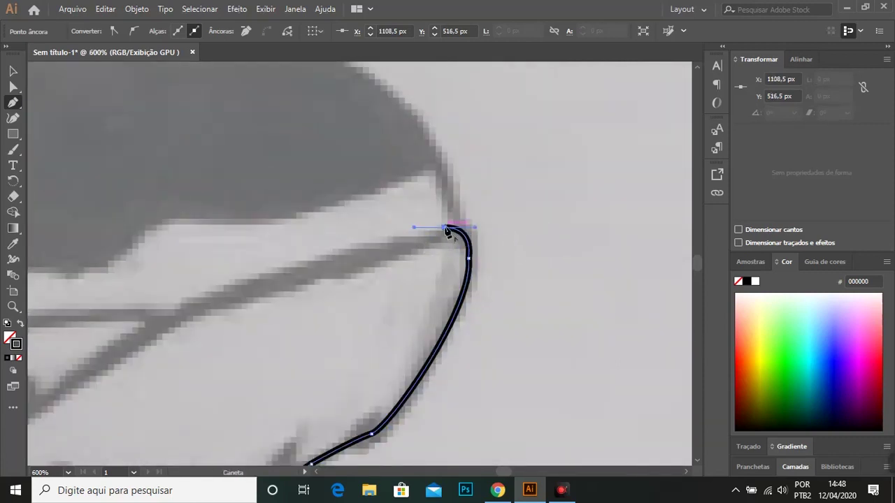
scroll(371, 251, "down", 2)
scroll(460, 275, "up", 3)
Curve the sole outline around the toe tip.
left_click_drag(189, 441, 3, 203)
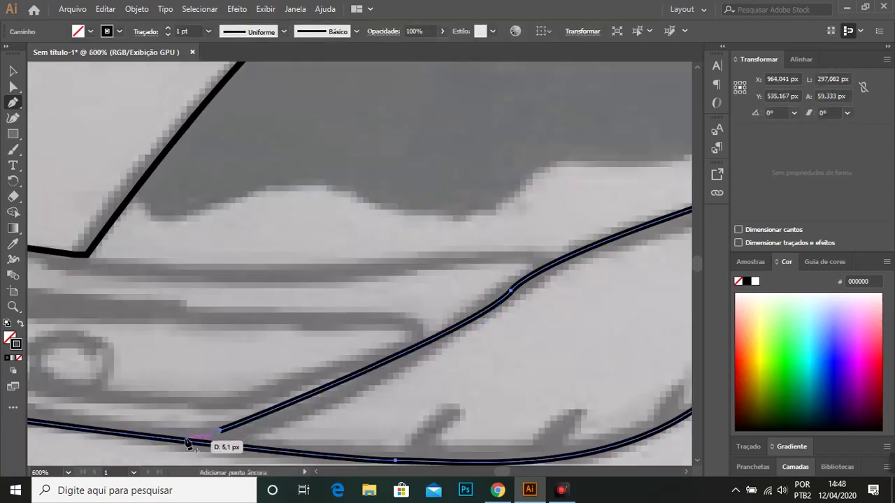
scroll(390, 284, "down", 6)
scroll(310, 259, "up", 1)
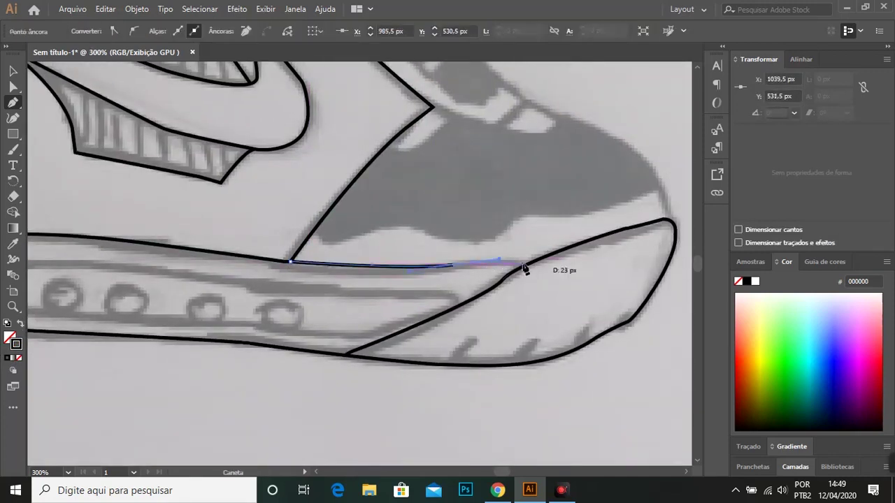
scroll(530, 262, "down", 3)
scroll(594, 230, "up", 2)
scroll(514, 325, "up", 1)
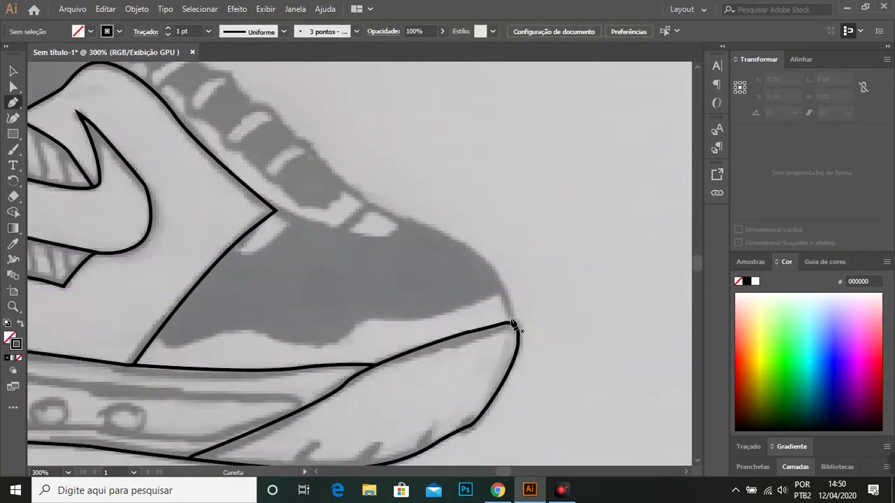
scroll(415, 226, "up", 1)
Trace the toe cap's top edge and a curved seam across the toe's shaded area.
left_click_drag(411, 224, 404, 233)
scroll(419, 237, "up", 1)
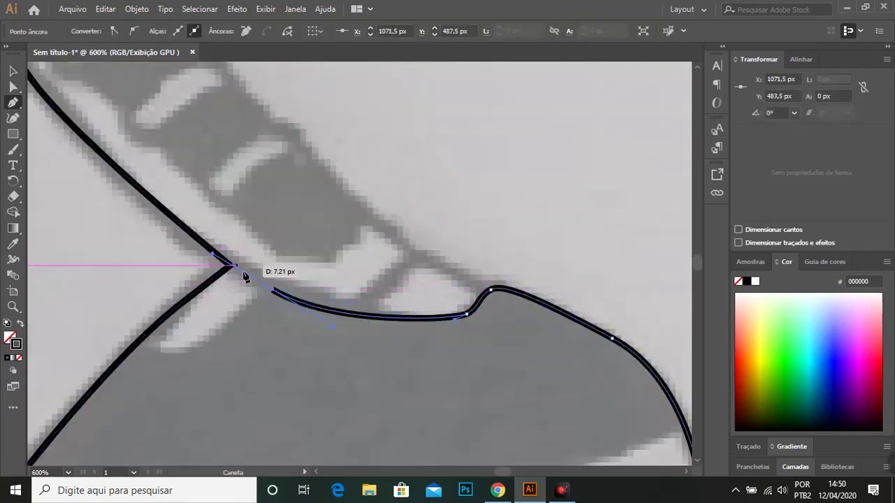
scroll(245, 277, "down", 2)
scroll(499, 220, "down", 1)
scroll(510, 280, "up", 2)
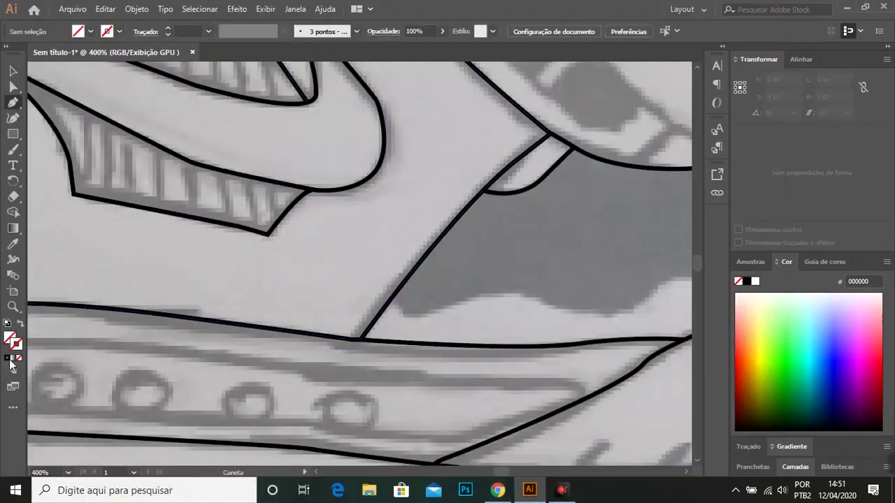
mouse_move(393, 297)
left_mouse_down()
mouse_move(505, 301)
mouse_move(560, 316)
left_mouse_up()
scroll(489, 270, "right", 5)
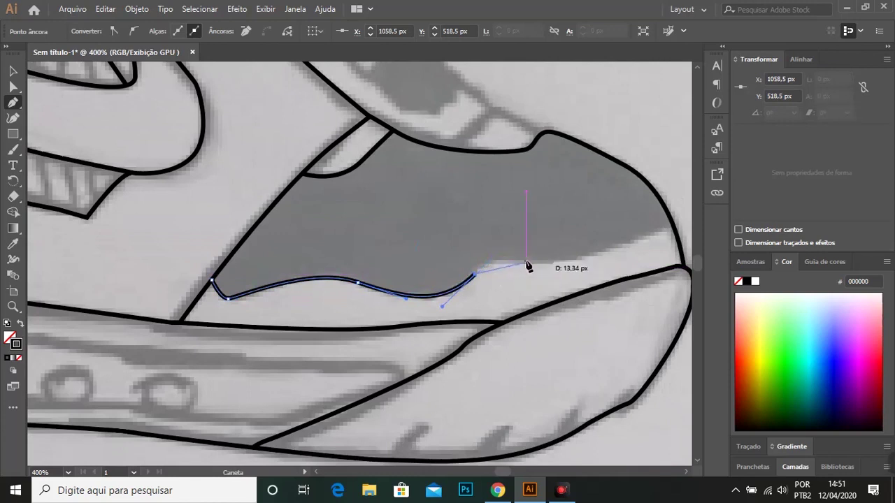
scroll(630, 244, "down", 3)
scroll(494, 221, "up", 2)
scroll(246, 316, "up", 2)
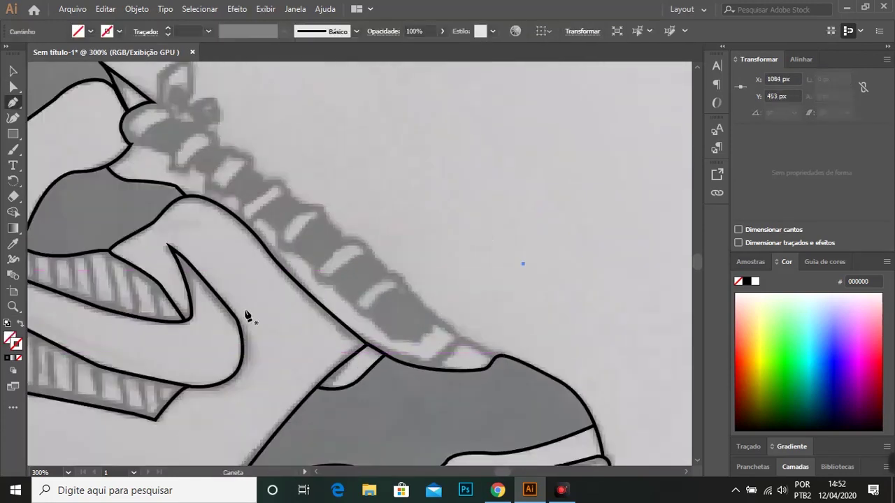
Trace the first lace segment with curved Pen anchors, then deselect it.
scroll(441, 222, "up", 2)
left_click_drag(425, 303, 392, 312)
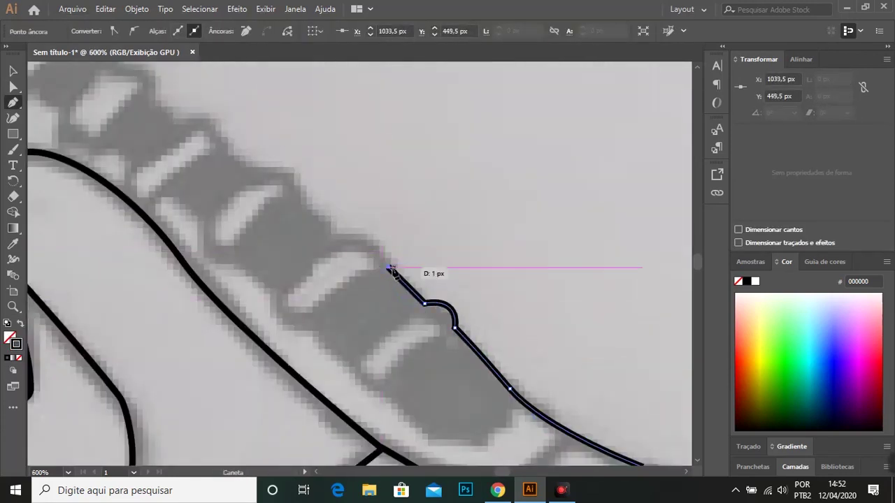
scroll(370, 200, "left", 3)
scroll(370, 200, "up", 1)
left_click_drag(335, 238, 389, 256)
scroll(395, 245, "left", 1)
scroll(364, 237, "left", 2)
scroll(377, 248, "up", 1)
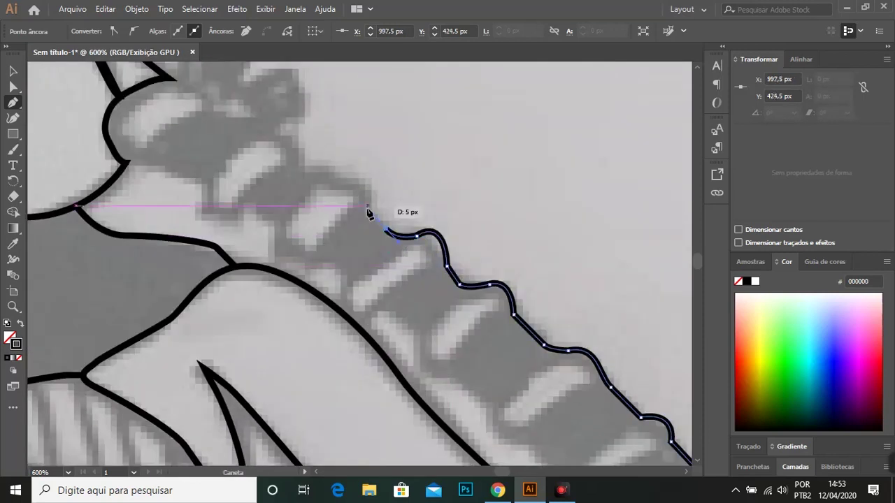
scroll(400, 147, "left", 3)
scroll(401, 147, "up", 3)
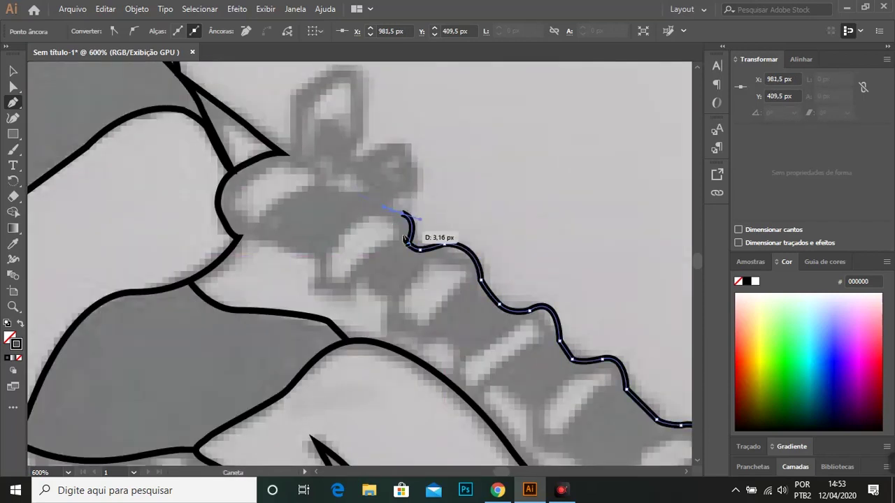
left_click(471, 114, "ctrl")
Finish the lace band's edge and outline the next two lace bands.
scroll(485, 165, "down", 1, "alt")
scroll(475, 253, "up", 1)
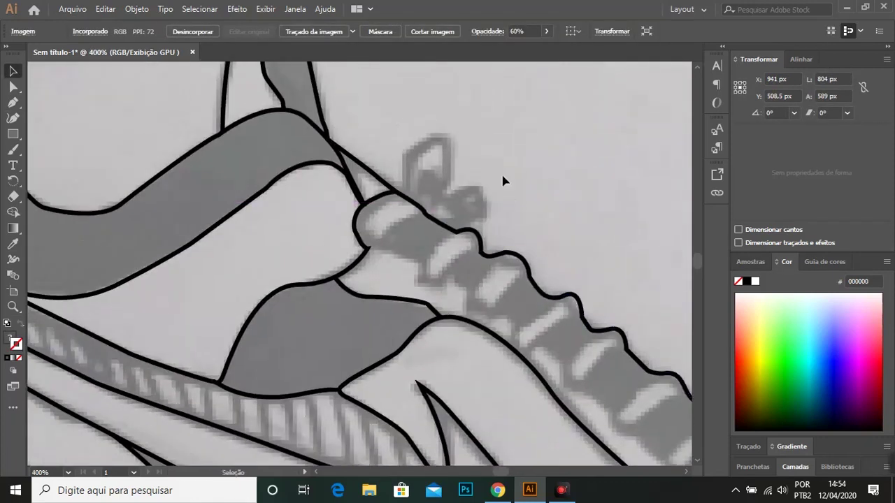
left_click(424, 212)
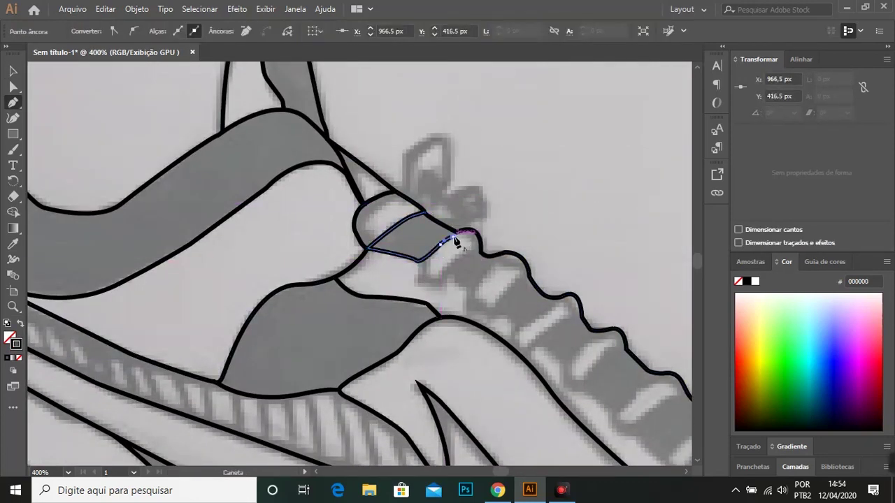
scroll(605, 161, "down", 2, "alt")
scroll(641, 166, "up", 3, "alt")
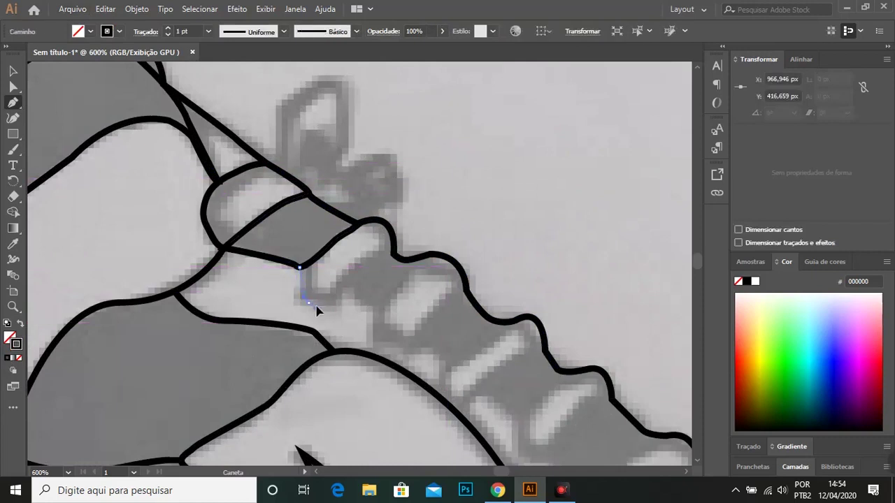
left_click_drag(309, 303, 327, 303)
left_click(415, 258)
left_click(375, 304)
left_click_drag(369, 330, 389, 351)
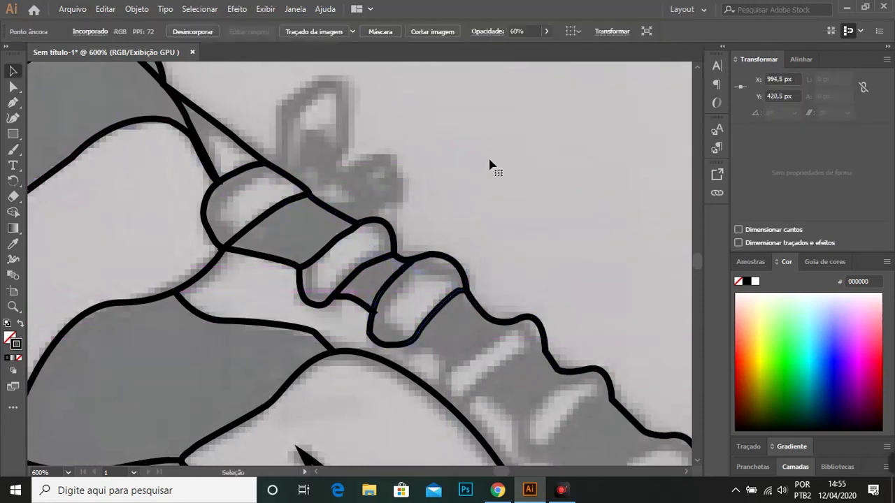
Adjust an anchor on the neighbouring lace path with Direct Selection.
left_click(13, 86)
scroll(262, 324, "up", 1, "alt")
left_click(274, 237)
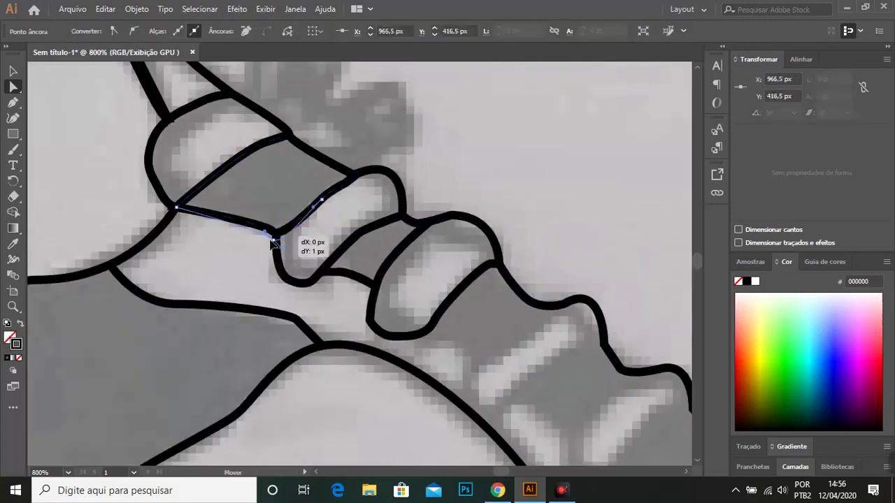
key("ctrl+0")
key("p")
scroll(343, 200, "up", 3, "alt")
scroll(359, 236, "up", 1, "alt")
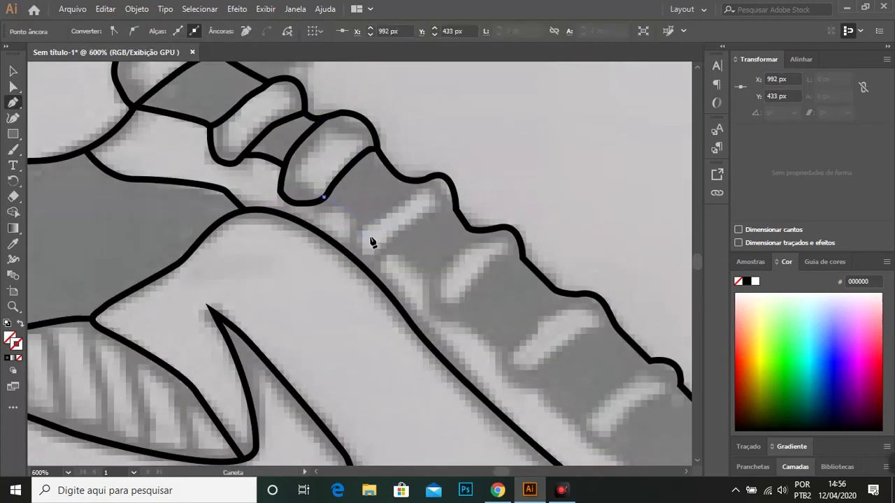
Start a curved outline on the lace edge and refine its anchors.
left_click_drag(325, 199, 365, 228)
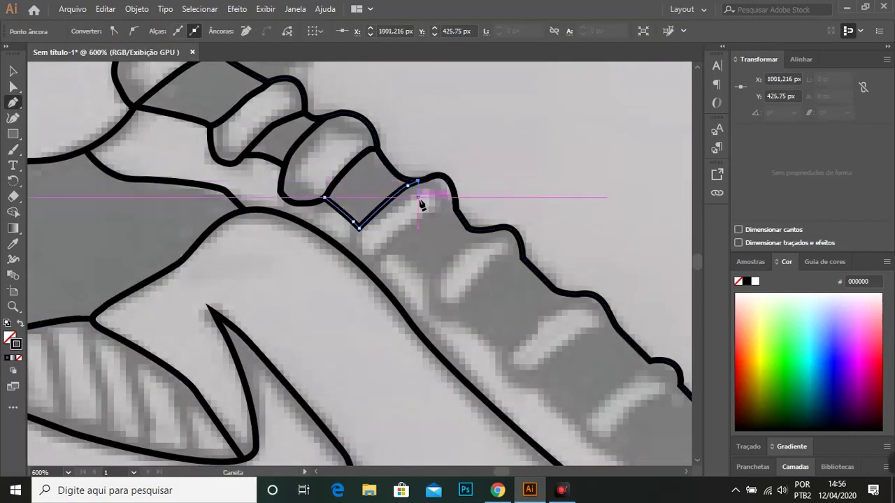
scroll(421, 204, "up", 2, "alt")
key("ctrl+minus")
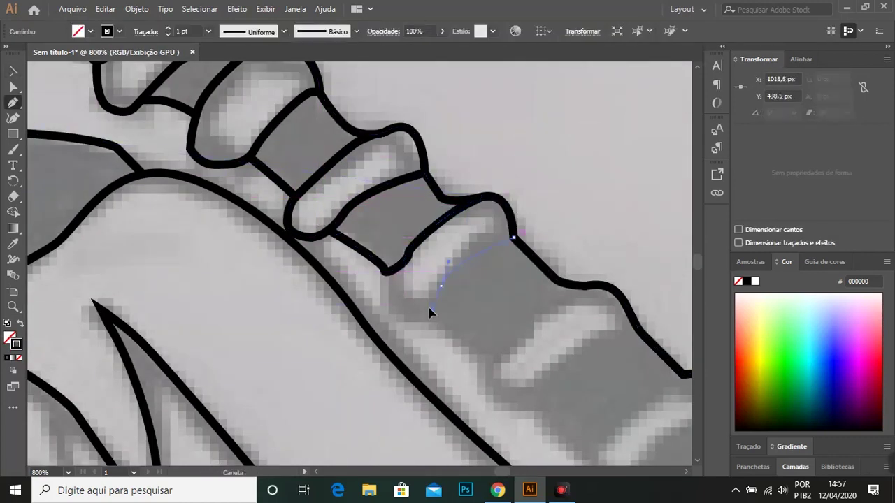
scroll(466, 246, "up", 3, "alt")
key("a")
scroll(451, 266, "down", 3, "alt")
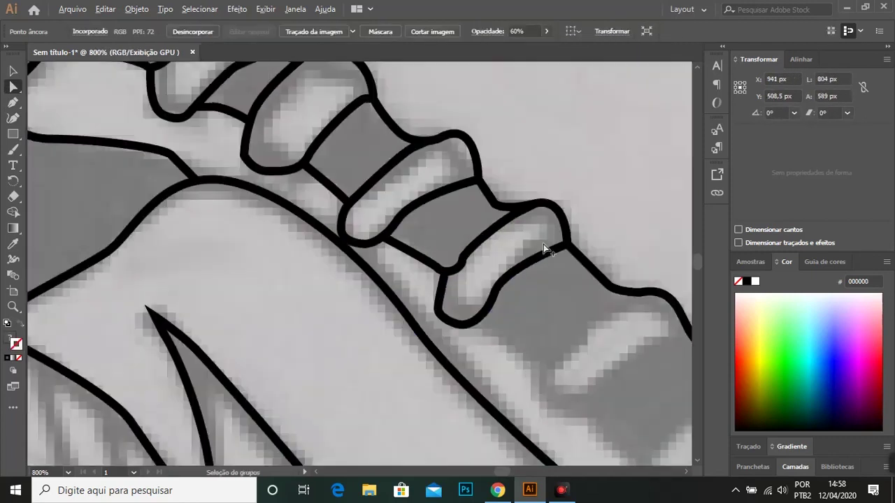
scroll(544, 244, "up", 1, "alt")
scroll(465, 265, "down", 4, "alt")
scroll(503, 181, "up", 2, "alt")
scroll(507, 363, "up", 1, "alt")
key("p")
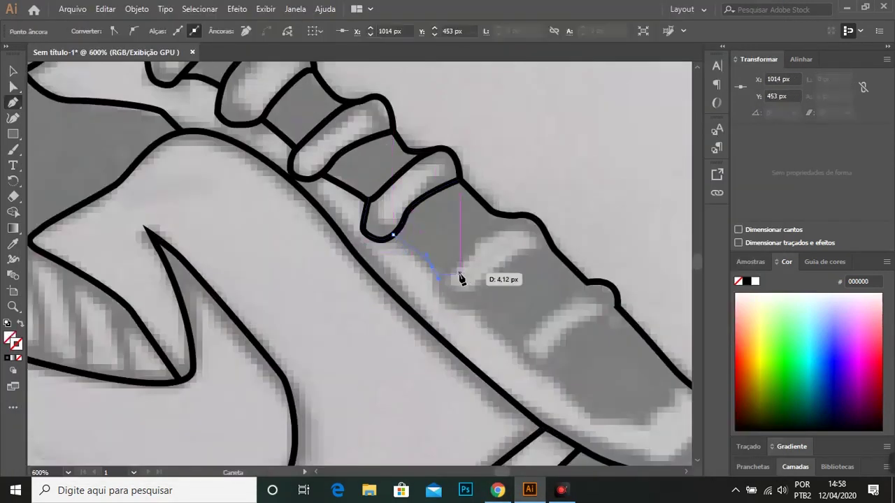
Trace and close a curved lace outline, then adjust one of its anchors.
scroll(545, 149, "up", 2, "alt")
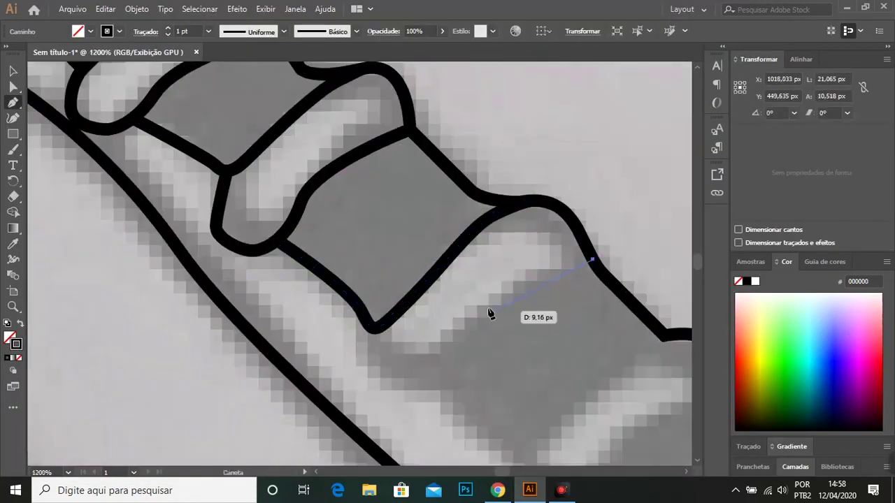
left_click(482, 310)
left_click(421, 384)
left_click(360, 371)
left_click(375, 327)
key("a")
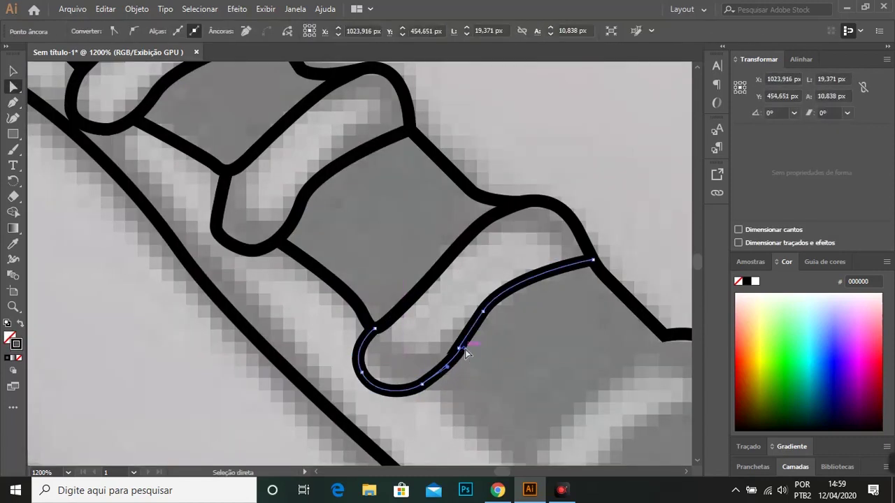
left_click(460, 347)
scroll(465, 350, "up", 2, "alt")
scroll(346, 290, "up", 1, "alt")
key("ctrl+minus")
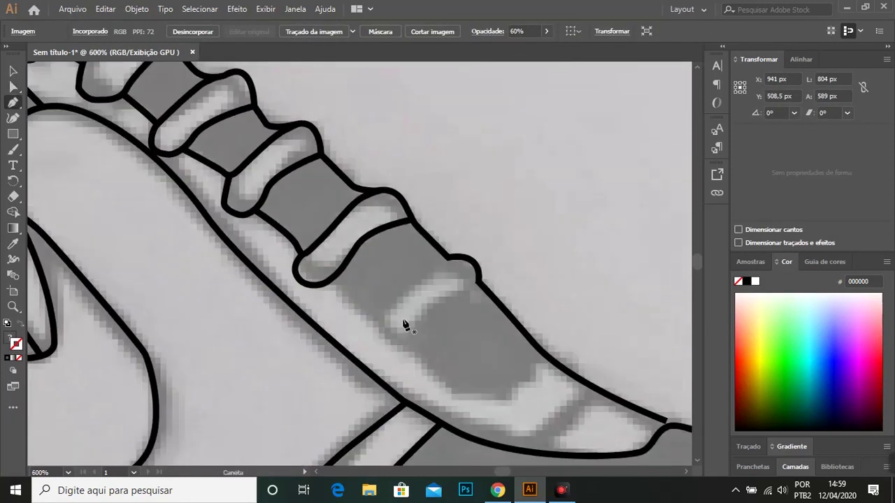
key("p")
Begin outlining the next lace segments with rounded corners.
left_click(327, 283)
left_click(377, 318)
left_click_drag(430, 269, 404, 256)
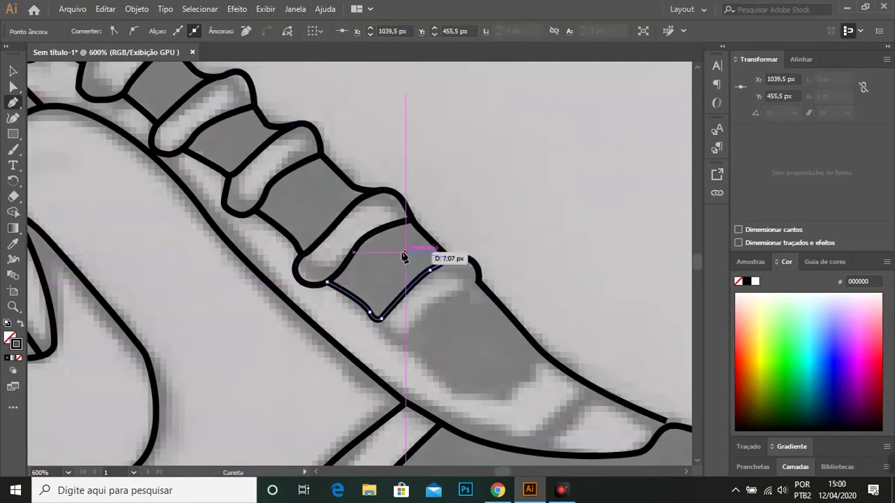
scroll(466, 306, "up", 1)
left_click(486, 264)
left_click(406, 322)
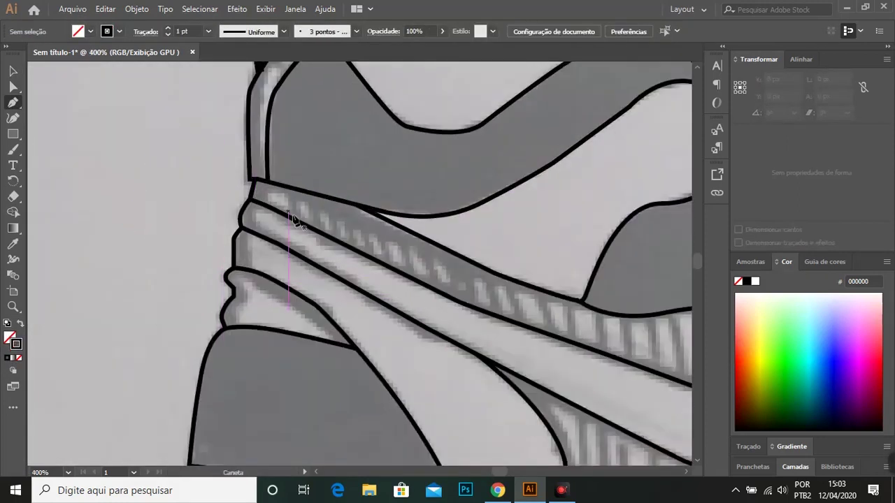
Position the small stripe on the band and place a duplicate beside it.
left_click(13, 70)
left_click_drag(305, 227, 339, 238)
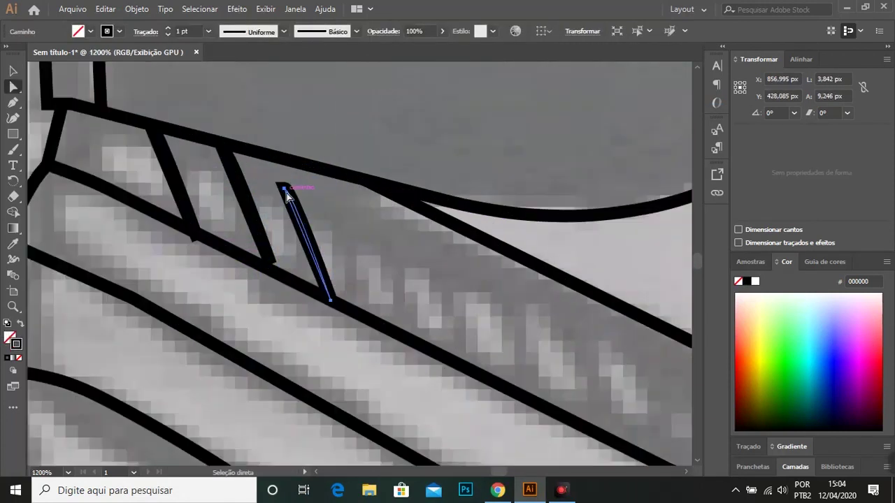
key("v")
key("ctrl+minus")
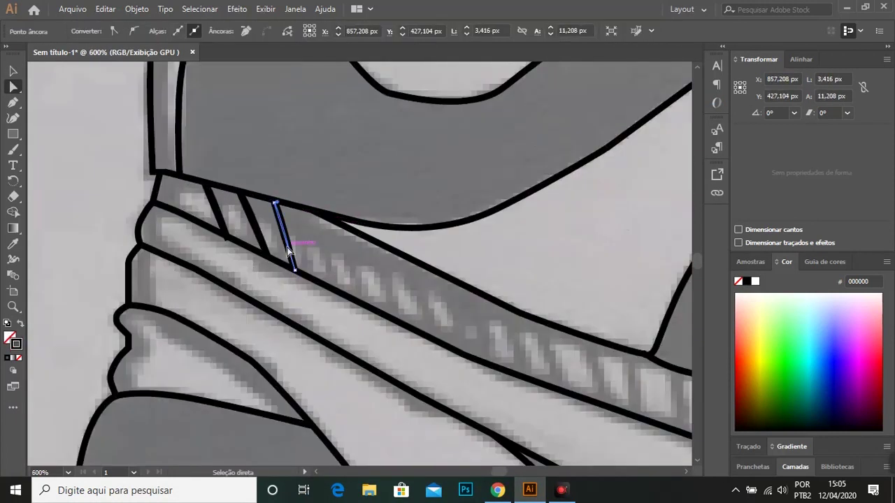
left_click_drag(296, 244, 312, 244)
key("ctrl+minus")
scroll(520, 259, "down", 5)
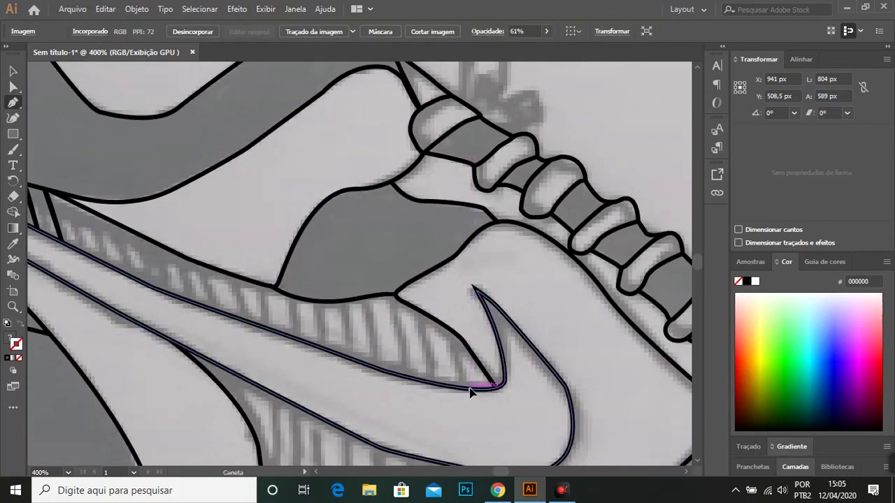
key("p")
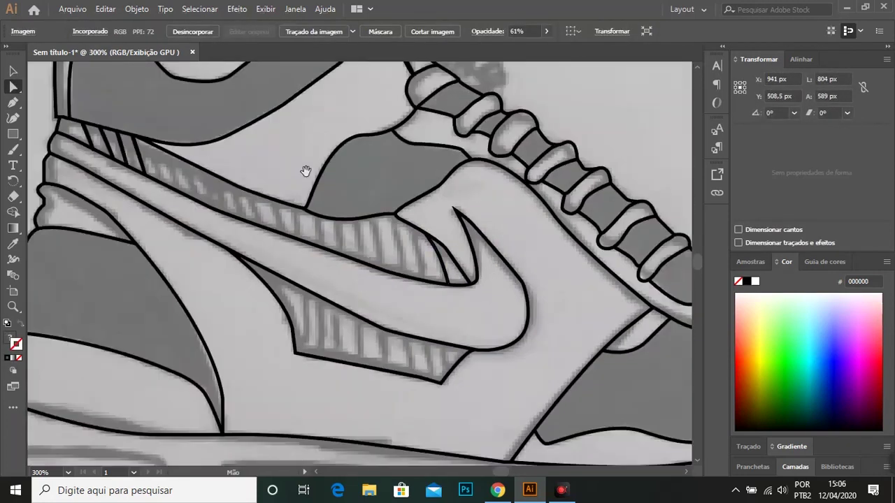
Shift the thin curved stroke left, start a new stripe, and select swoosh anchors.
key("ctrl+plus")
left_click_drag(517, 265, 461, 264)
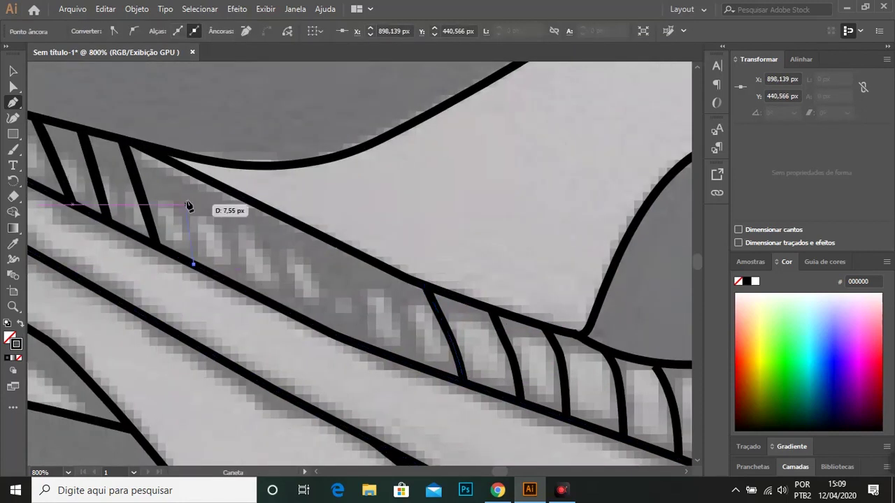
left_click_drag(36, 142, 189, 205)
left_click(295, 315)
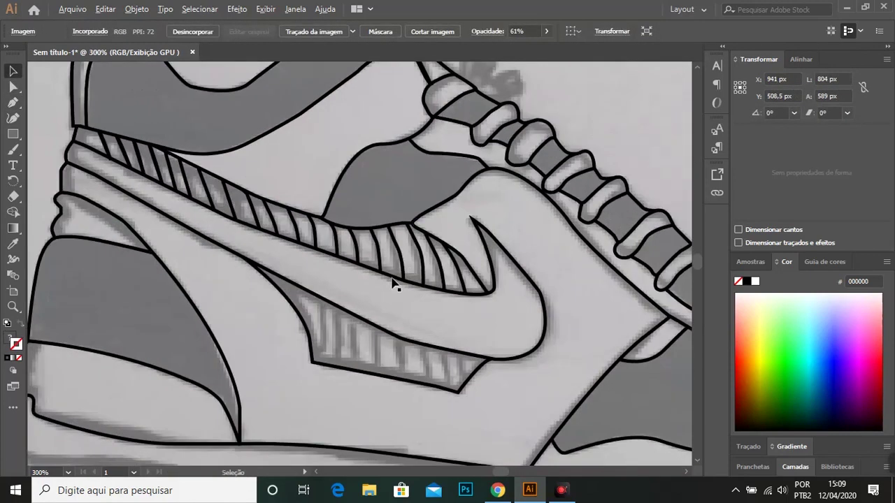
key("a")
scroll(394, 284, "up", 3)
left_click(376, 386)
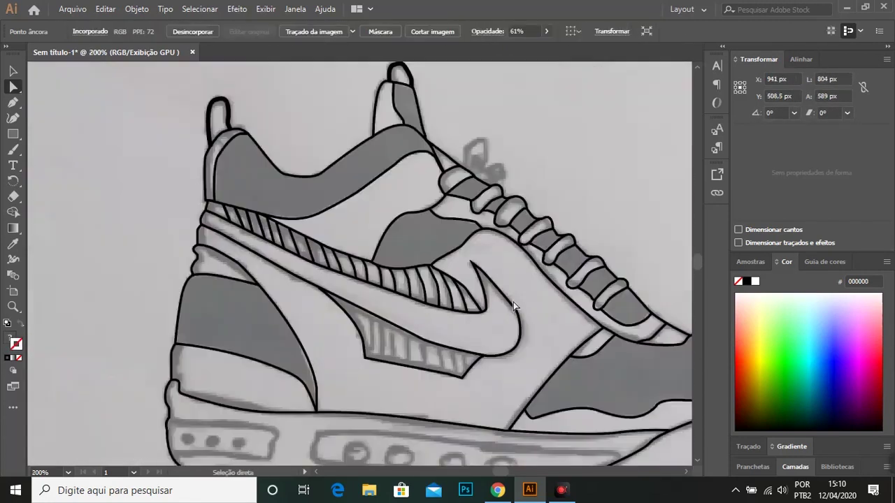
Finish the curved stripe and draw three hatch stripes across the lower band.
key("p")
left_click(346, 224)
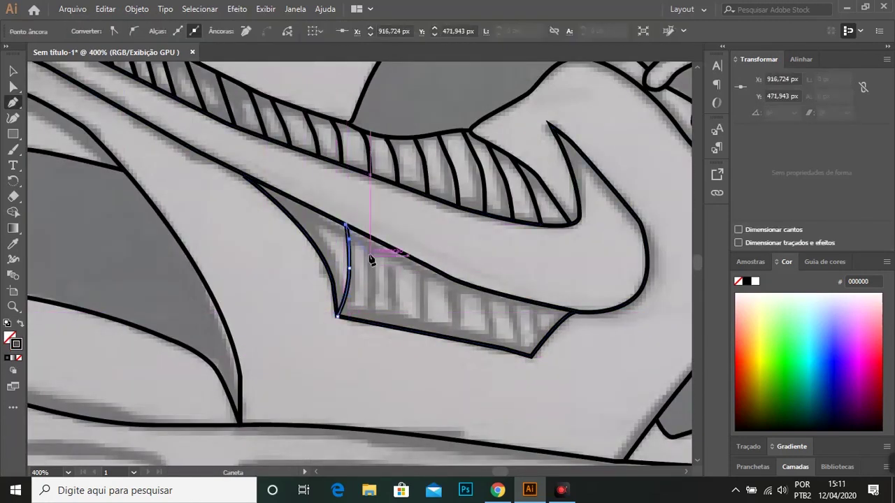
left_click(397, 250)
left_click(392, 326)
left_click(423, 262)
left_click(420, 333)
left_click(447, 273)
left_click(444, 339)
Draw the last hatch stripe near the swoosh tip and fit the artboard in view.
left_click(521, 353)
left_click(511, 299)
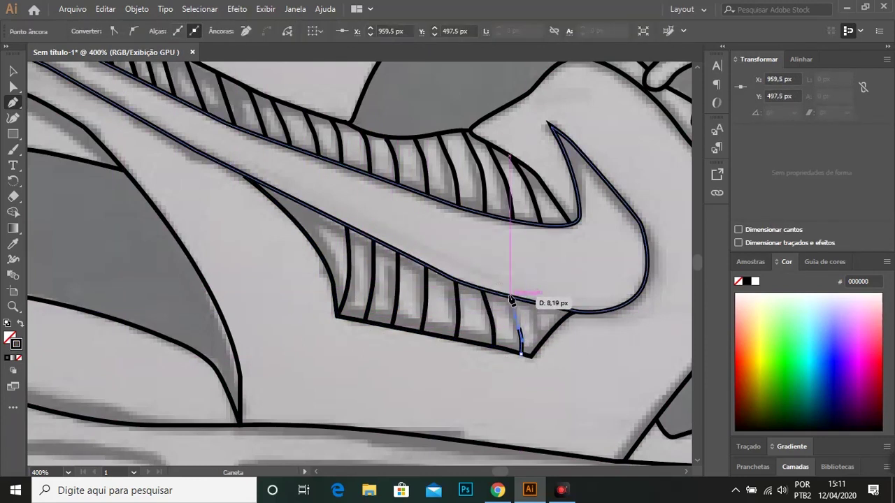
left_click(100, 220, "ctrl")
key("ctrl+plus")
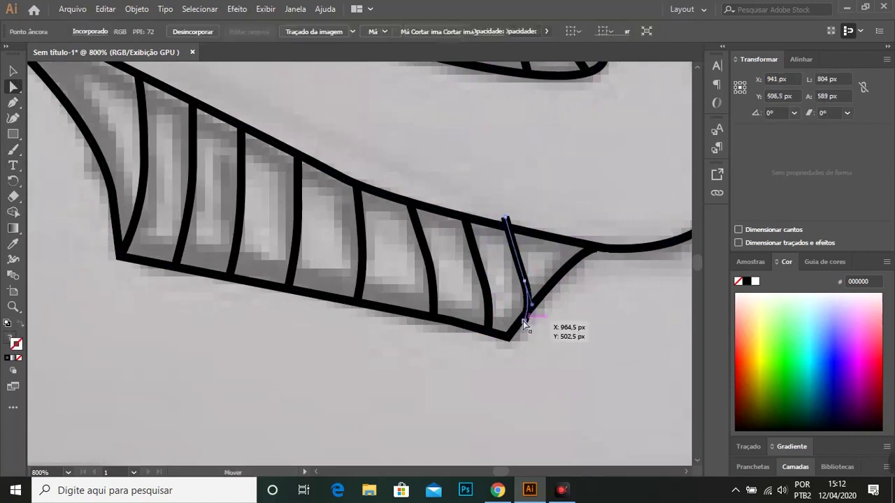
key("ctrl+plus")
key("ctrl+minus")
key("ctrl+minus")
key("ctrl+0")
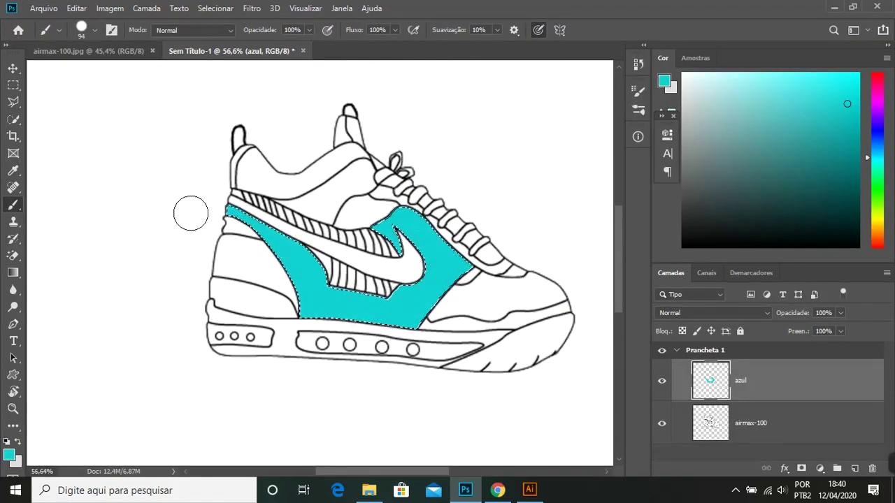
Select the upper panel with the Magnetic Lasso along the striped band's edge.
scroll(337, 252, "up", 5)
scroll(278, 252, "up", 5)
scroll(356, 356, "up", 3)
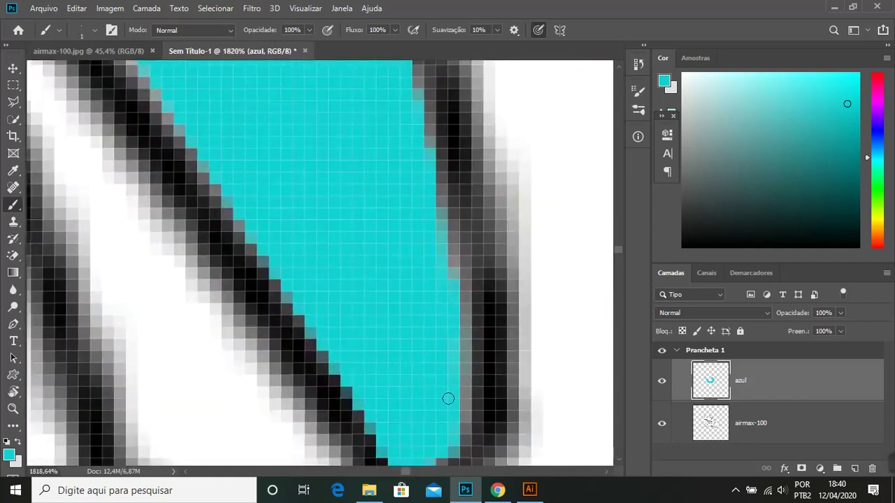
scroll(513, 291, "down", 10)
scroll(478, 238, "up", 8)
scroll(381, 300, "down", 8)
scroll(202, 207, "up", 2)
scroll(202, 207, "up", 2)
scroll(247, 259, "down", 3)
key("l")
scroll(222, 255, "down", 2)
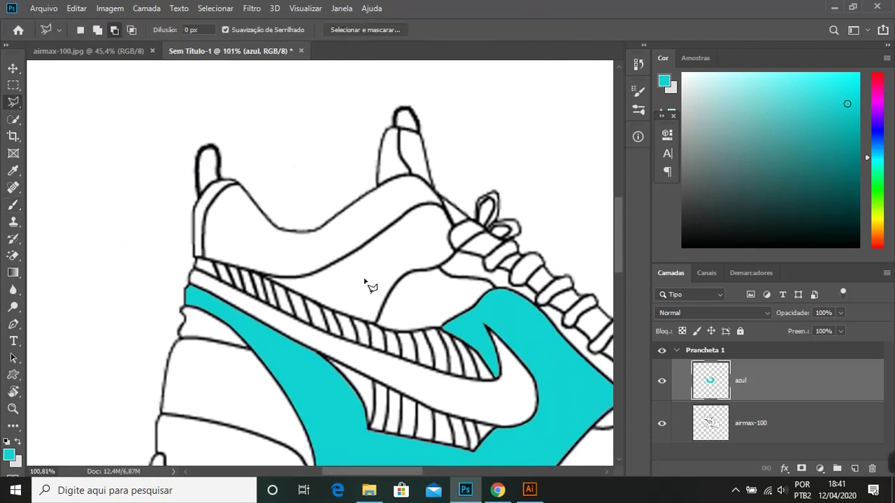
scroll(222, 256, "up", 5)
left_click(181, 233)
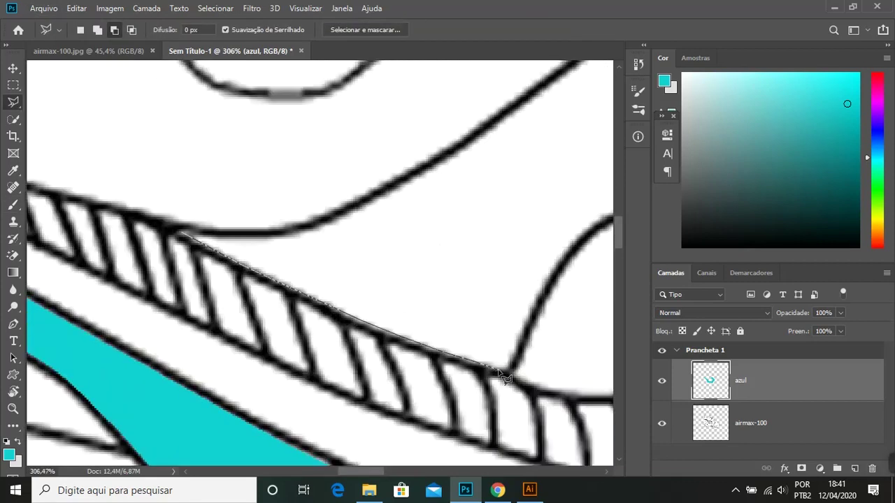
scroll(439, 306, "right", 3)
scroll(439, 307, "up", 1)
scroll(549, 250, "right", 3)
scroll(549, 250, "up", 1)
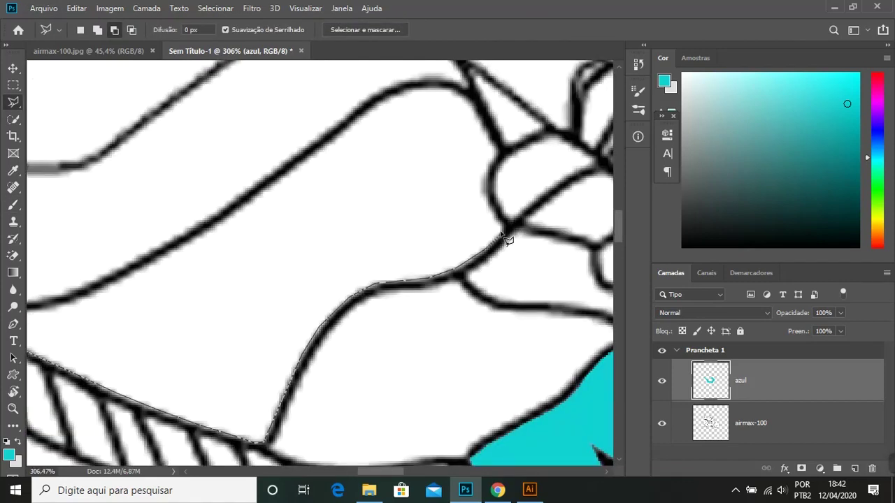
scroll(502, 160, "up", 3)
scroll(451, 271, "right", 1)
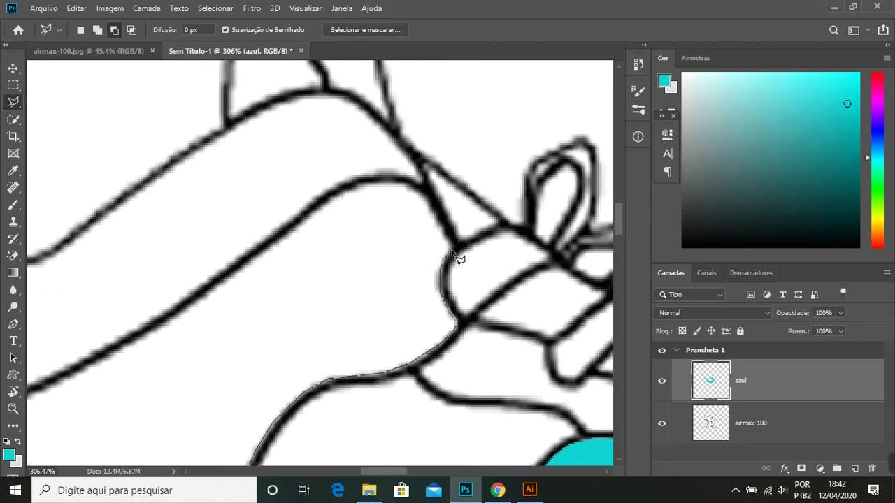
scroll(490, 225, "left", 5)
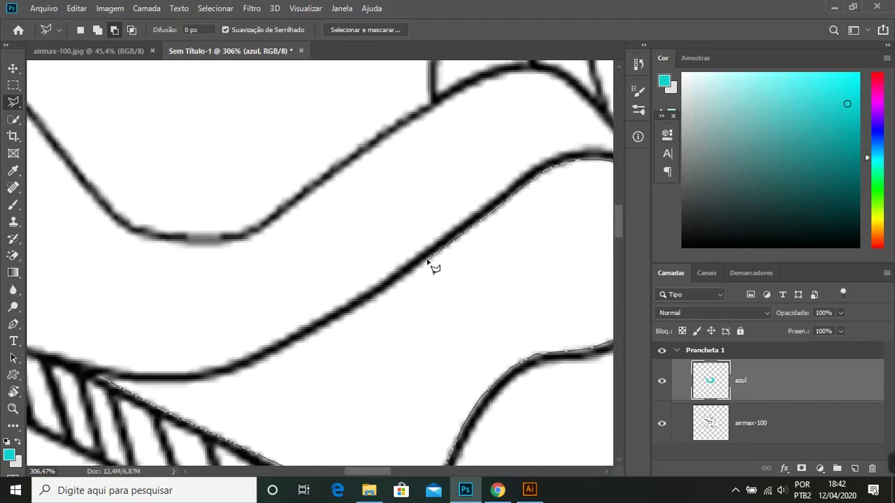
scroll(318, 342, "left", 2)
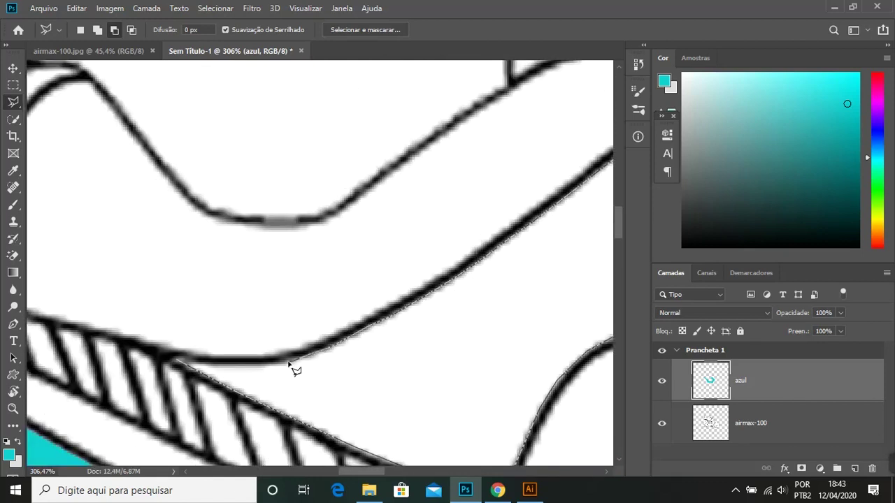
left_click(197, 371)
Paint cyan inside the selected upper panel with the Brush.
key("ctrl+0")
key("b")
mouse_move(448, 279)
left_mouse_down()
mouse_move(340, 300)
mouse_move(378, 181)
left_mouse_up()
key("bracketleft")
key("bracketleft")
key("bracketleft")
scroll(273, 340, "up", 5)
scroll(273, 340, "down", 5)
Trace a Magnetic Lasso selection around the collar above the cyan panel.
scroll(221, 313, "up", 1)
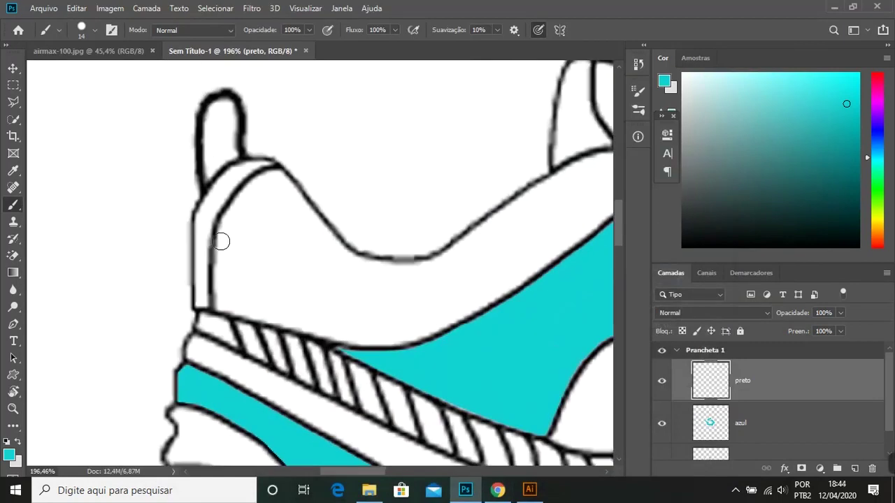
scroll(259, 245, "up", 3)
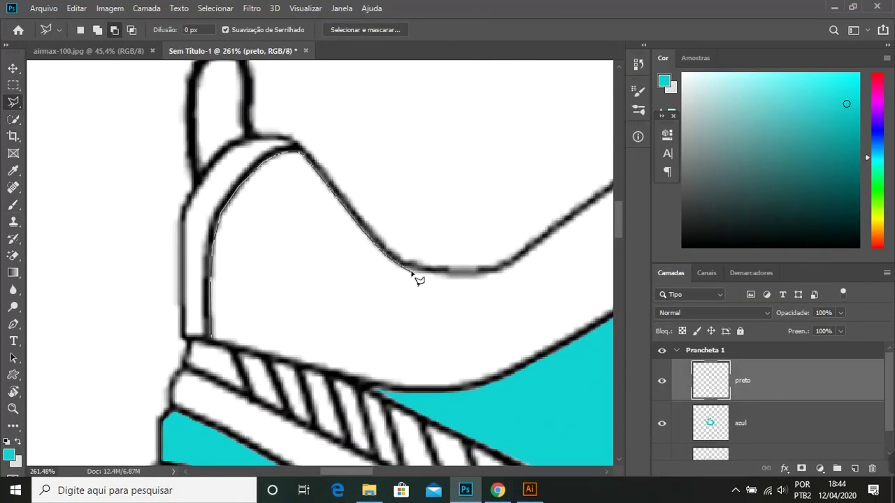
left_click_drag(412, 274, 318, 315)
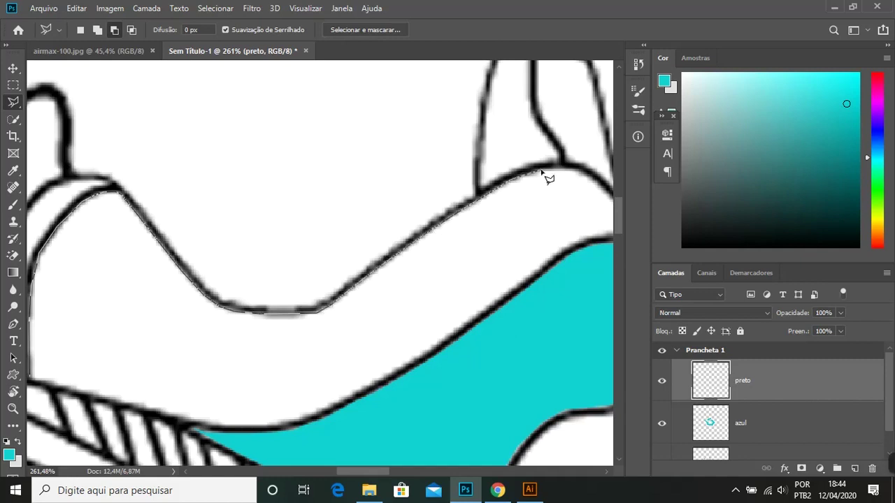
left_click_drag(585, 180, 445, 190)
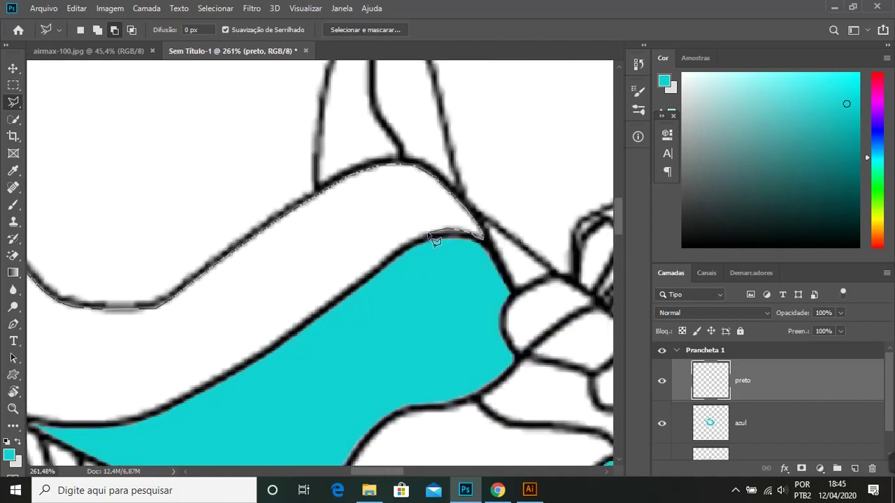
left_click_drag(418, 250, 427, 237)
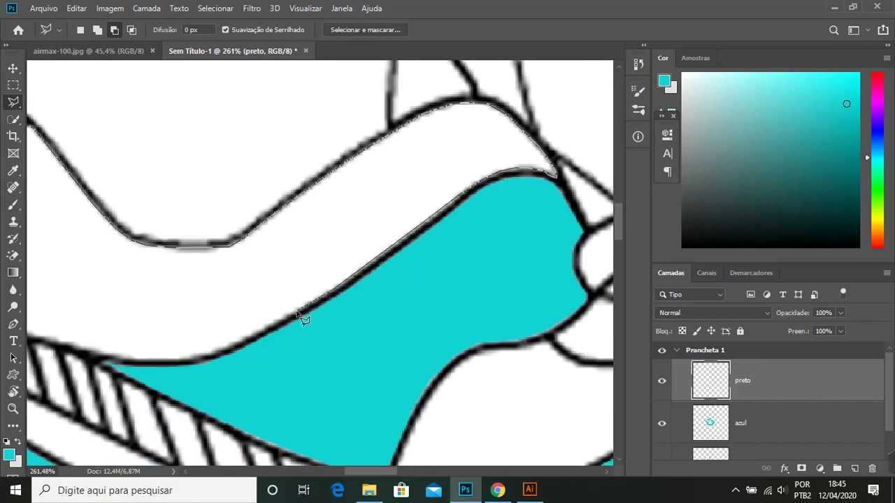
left_click_drag(182, 319, 353, 283)
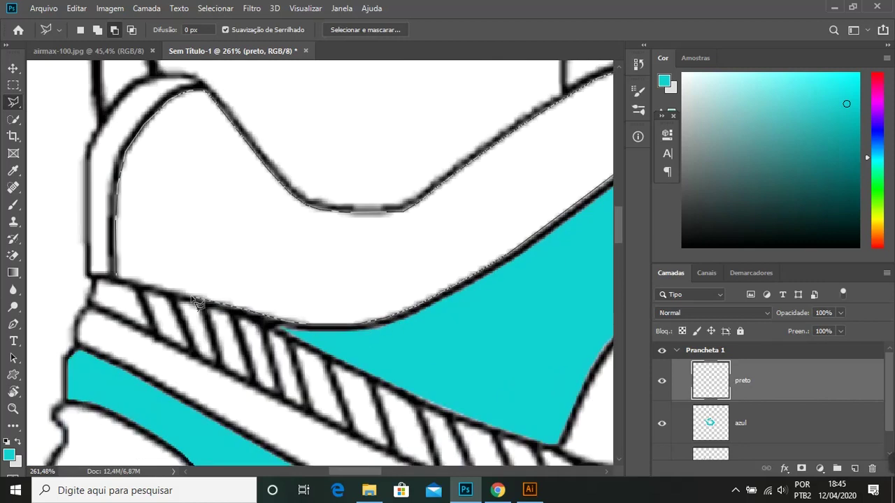
left_click(143, 289)
Set the paint colour to black #000000 and brush it into the collar.
key("b")
left_click(16, 460)
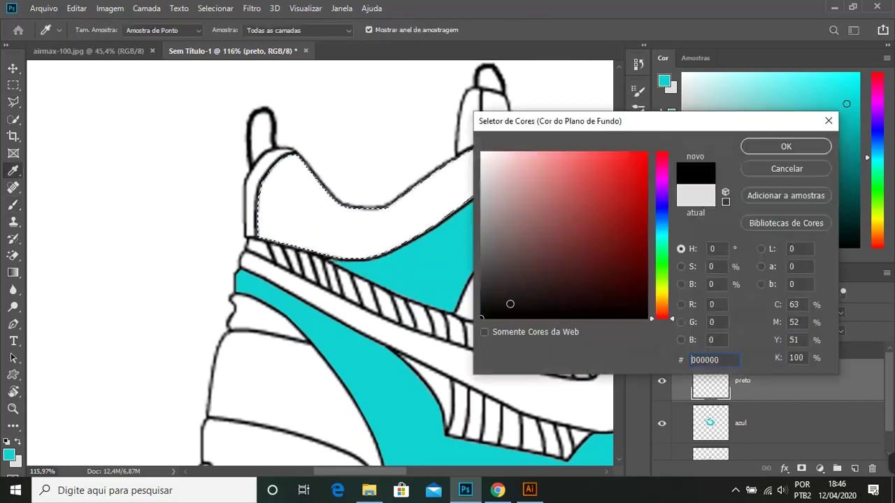
left_click(759, 146)
key("x")
left_click_drag(426, 185, 450, 176)
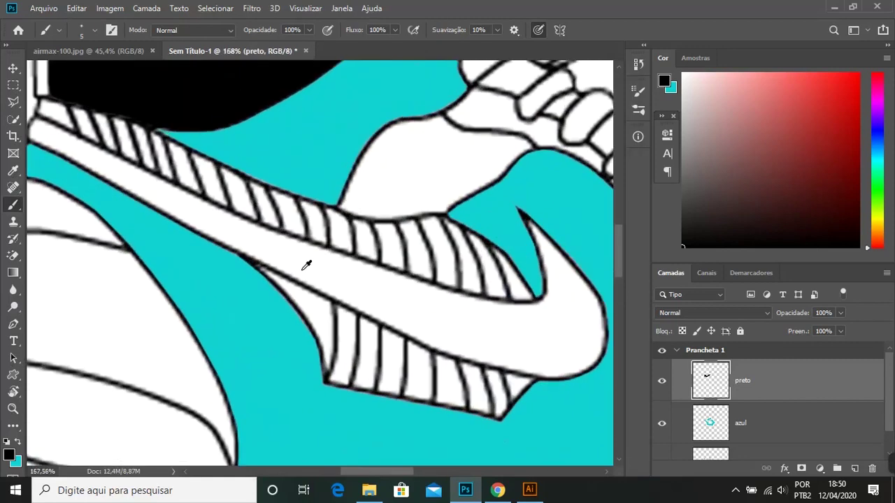
Outline the swoosh and the diagonal band above it with the Polygonal Lasso.
scroll(250, 244, "up", 3)
key("l")
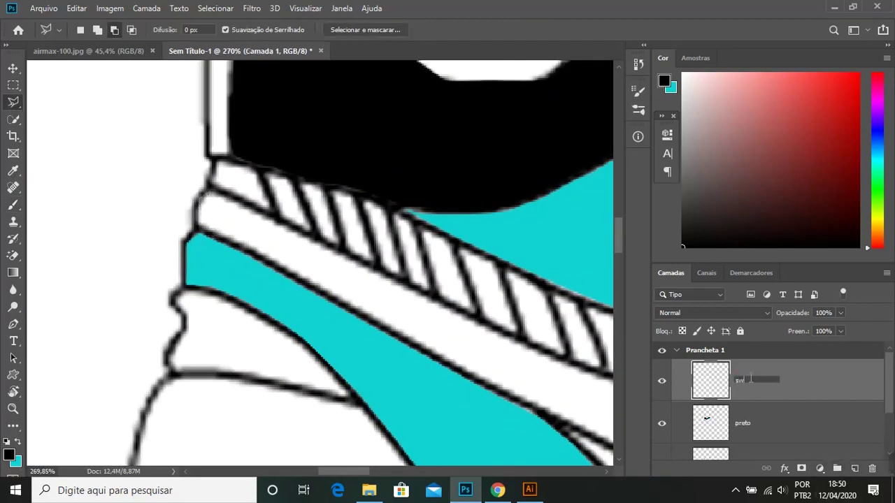
left_click_drag(290, 278, 199, 177)
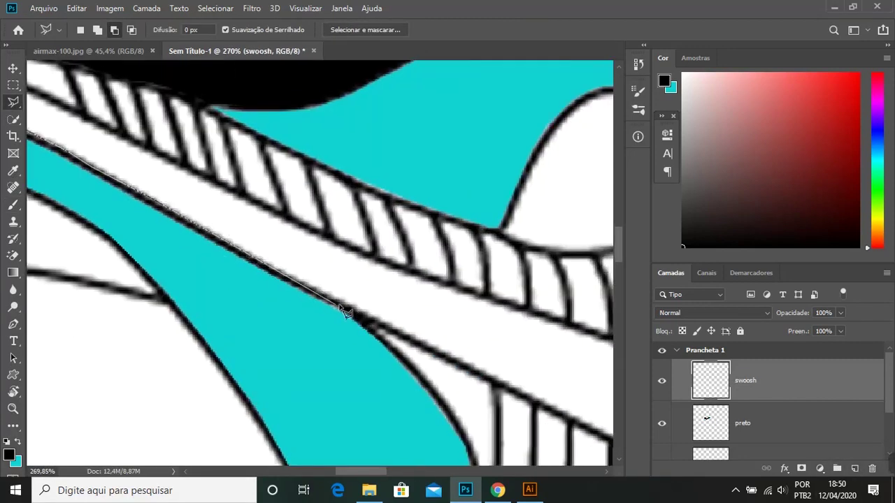
left_click_drag(423, 352, 286, 299)
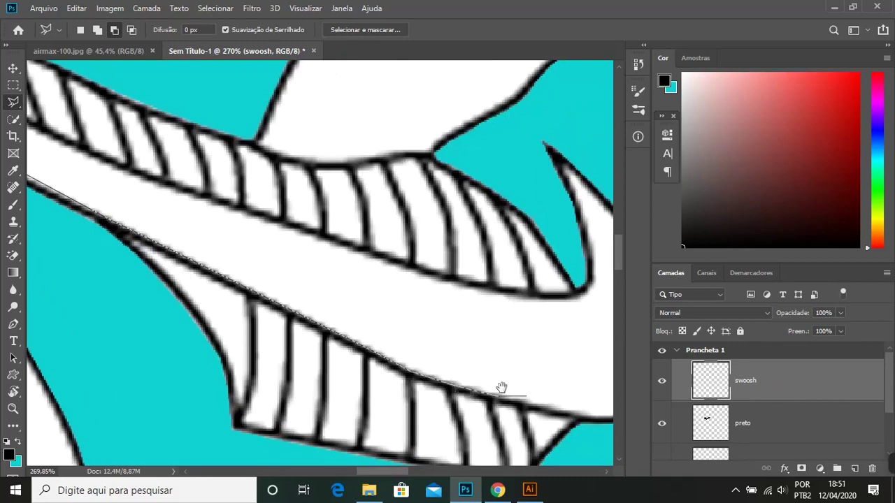
left_click_drag(500, 404, 434, 381)
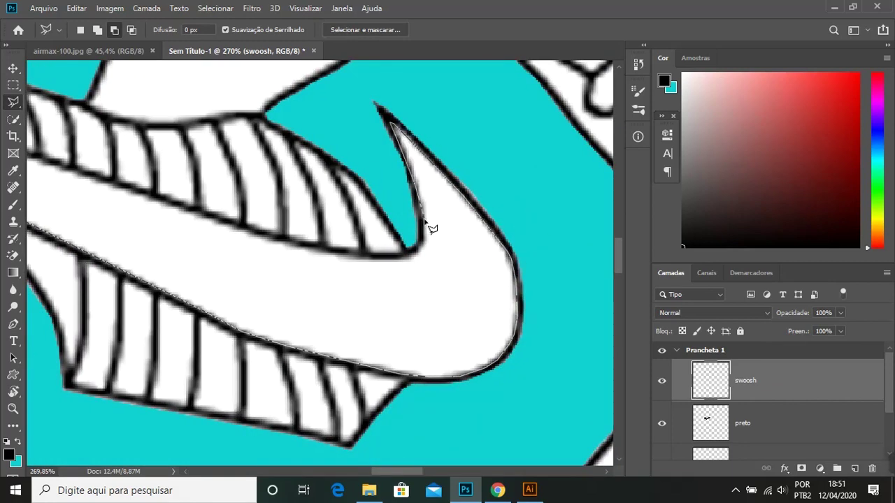
scroll(267, 254, "up", 5)
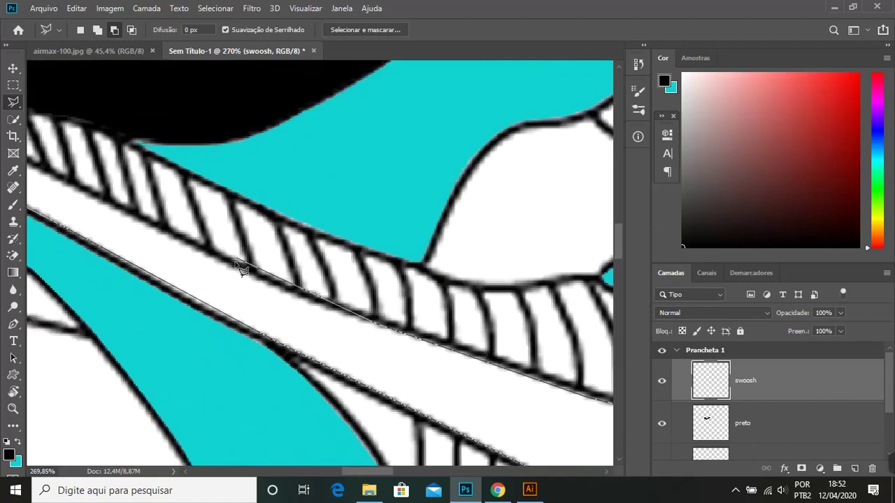
scroll(270, 278, "left", 5)
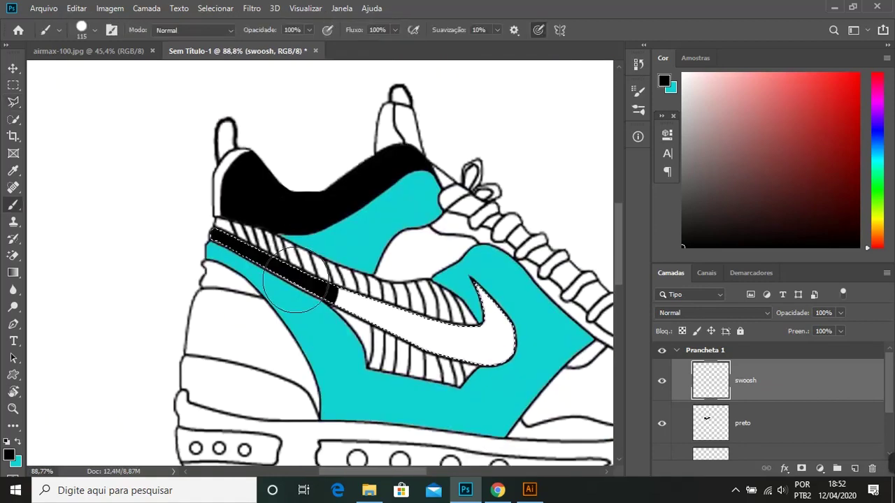
scroll(230, 283, "up", 2)
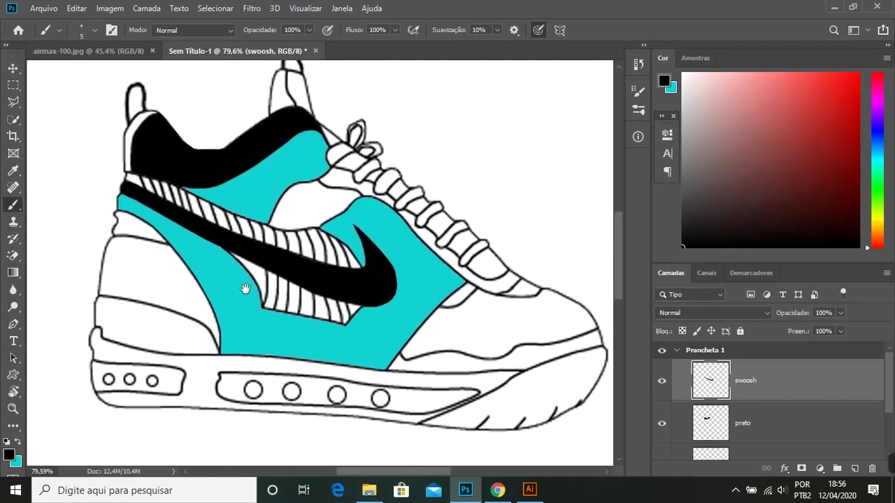
scroll(240, 216, "up", 5)
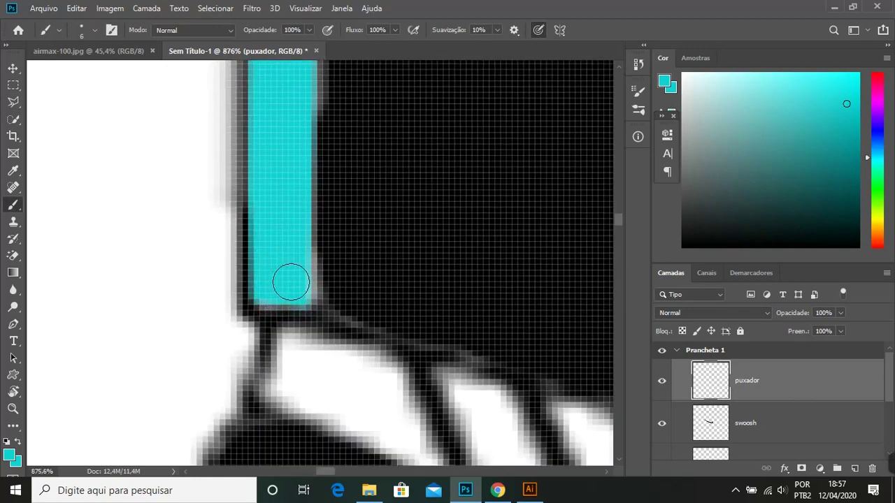
Trace the bottom edge of the sole band with the Magnetic Lasso on the sola layer.
scroll(294, 212, "up", 3)
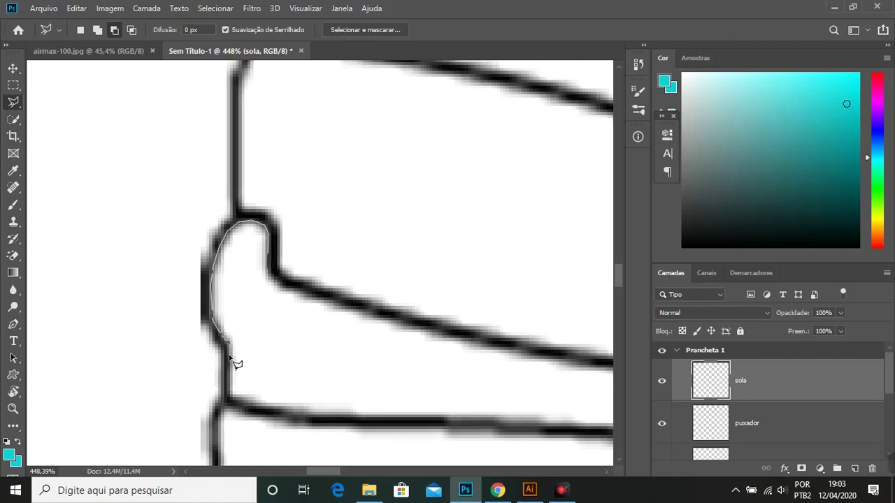
left_click_drag(436, 423, 304, 350)
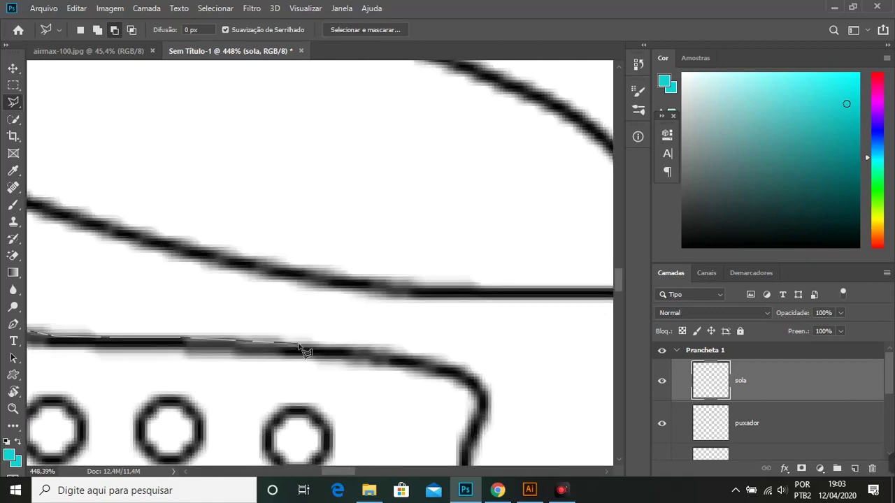
left_click_drag(489, 407, 474, 307)
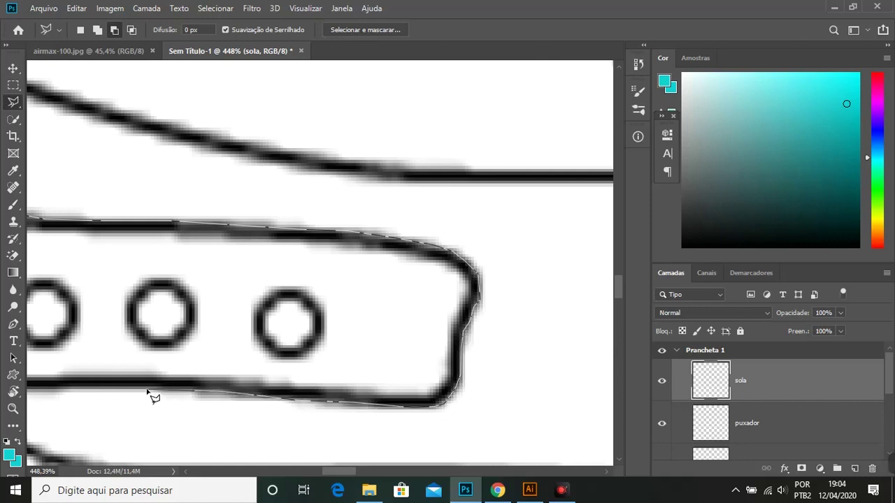
left_click_drag(148, 393, 344, 325)
left_click_drag(312, 406, 65, 323)
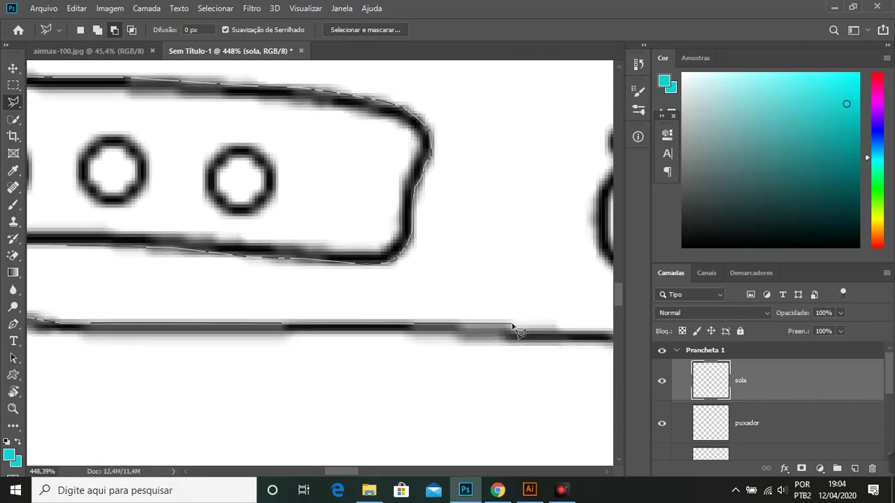
left_click_drag(510, 326, 393, 315)
left_click_drag(503, 315, 442, 325)
left_click_drag(531, 321, 189, 322)
left_click_drag(562, 343, 363, 342)
Trace up the sole's diagonal edge and along its top edge to complete the outline.
left_click_drag(494, 306, 362, 342)
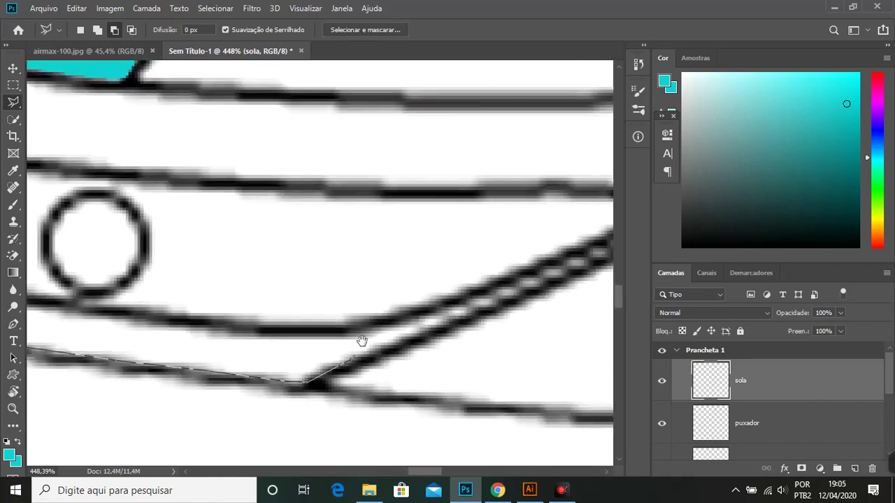
left_click_drag(545, 279, 480, 295)
left_click_drag(590, 202, 514, 256)
left_click_drag(355, 210, 336, 239)
left_click_drag(198, 229, 326, 274)
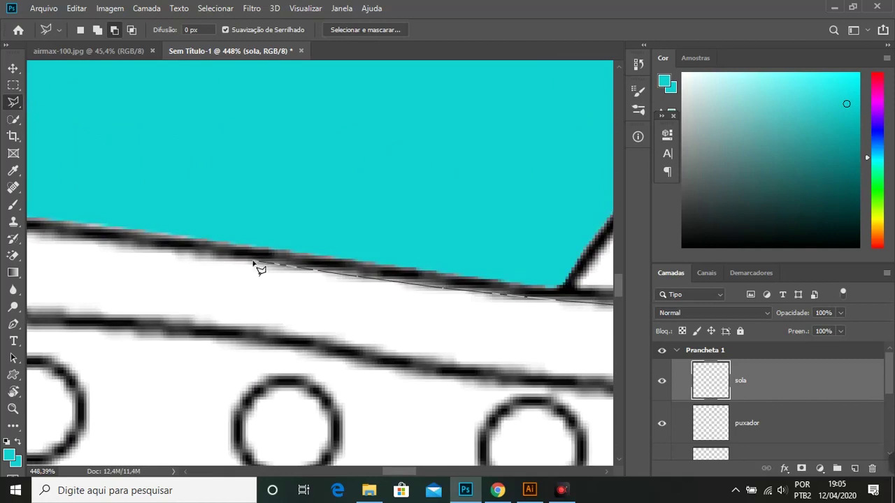
left_click_drag(254, 263, 253, 286)
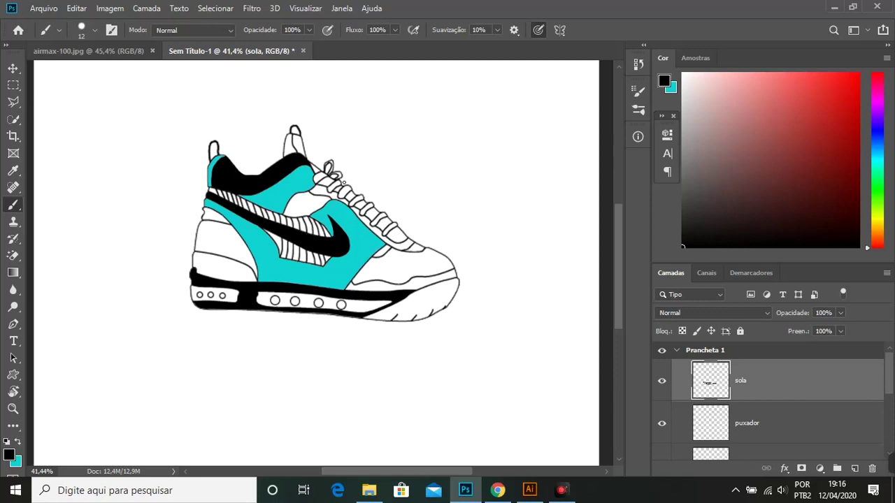
Close the selection around the heel tab and fill it with cyan sampled from the drawing.
scroll(343, 183, "up", 8)
key("l")
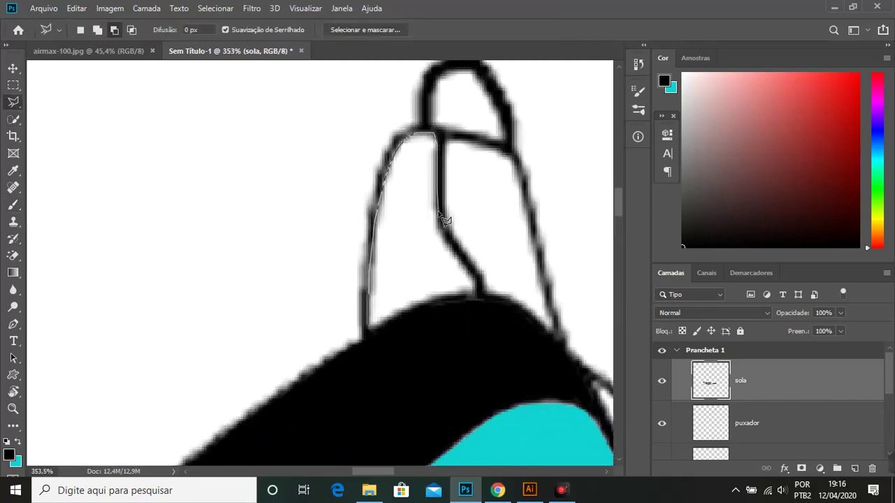
left_click(375, 333)
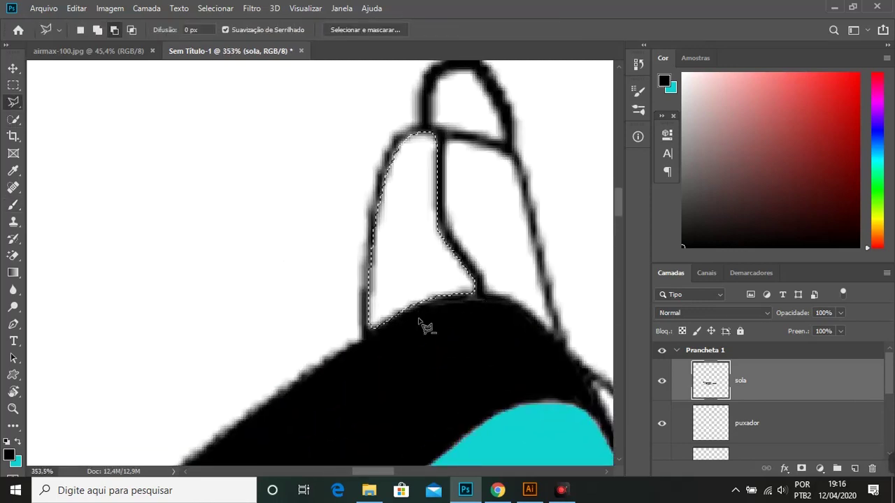
key("b")
left_click(535, 415, "alt")
key("alt+BackSpace")
Select the upper striped band above the swoosh with the Magnetic Lasso.
scroll(513, 275, "up", 5)
scroll(513, 275, "down", 10)
scroll(350, 286, "up", 4)
key("l")
scroll(182, 172, "up", 3)
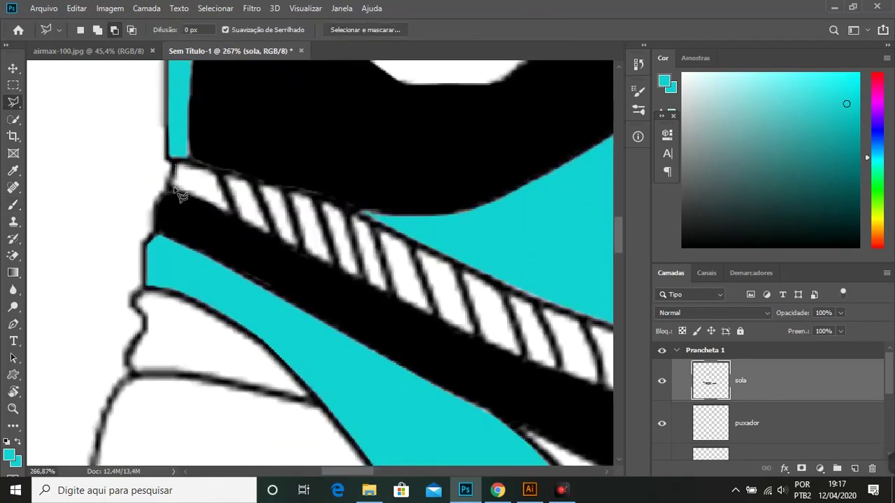
left_click(175, 192)
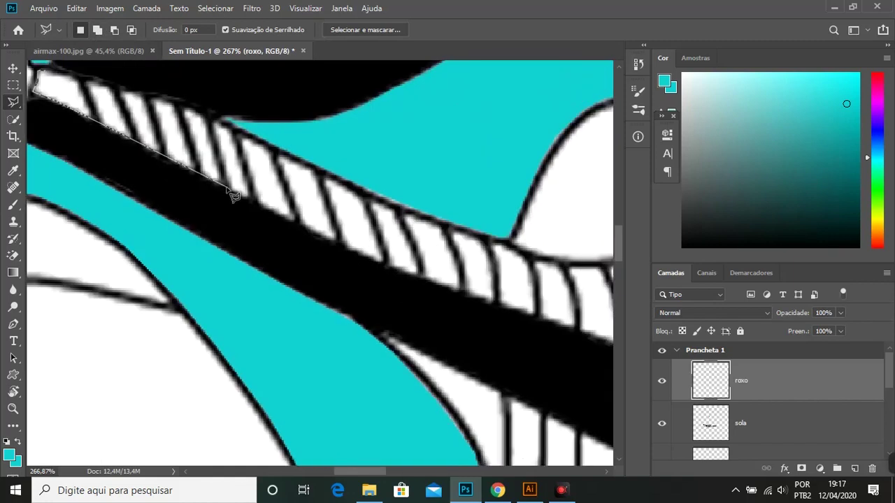
left_click_drag(519, 297, 443, 290)
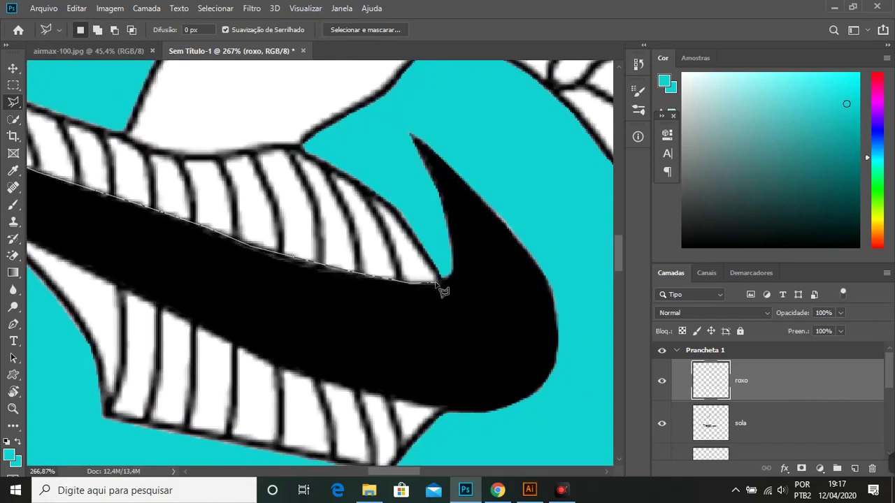
mouse_move(272, 152)
left_mouse_down()
mouse_move(362, 199)
mouse_move(443, 284)
left_mouse_up()
left_click_drag(241, 178, 369, 282)
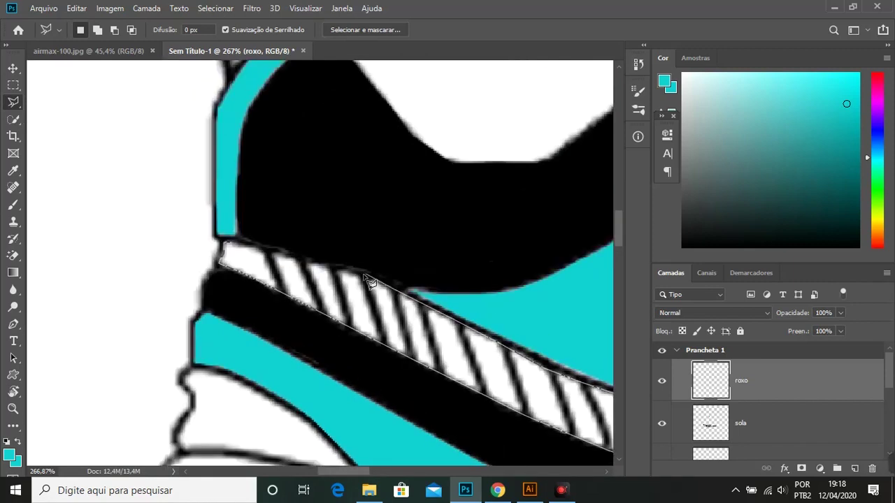
double_click(280, 259)
Paint the selected upper stripes purple with the Brush on the roxo layer.
scroll(280, 259, "down", 3)
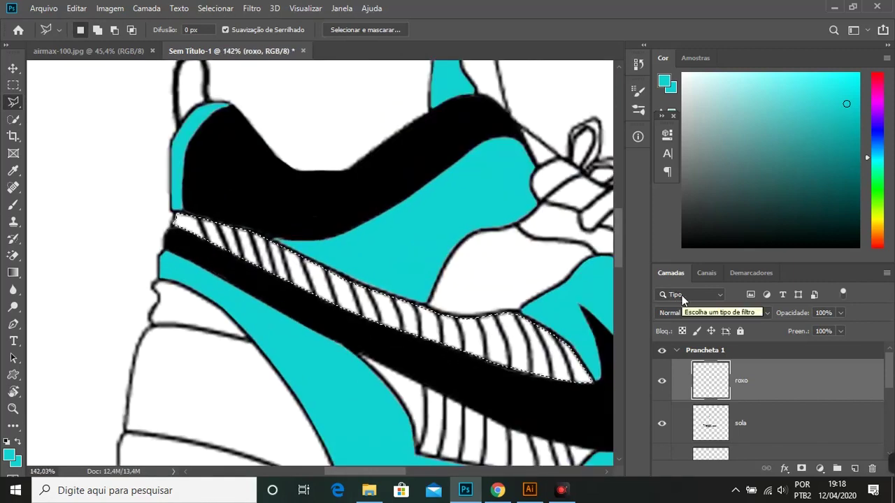
key("b")
mouse_move(182, 223)
left_mouse_down()
mouse_move(509, 310)
mouse_move(381, 254)
left_mouse_up()
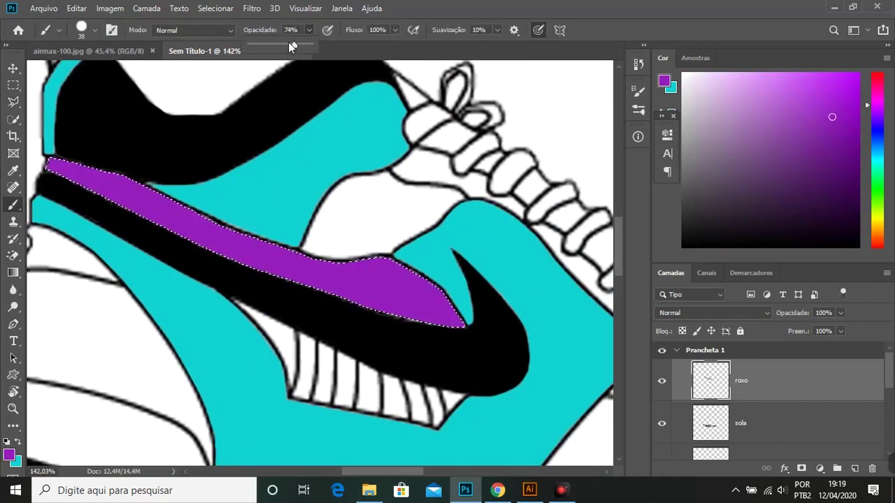
key("v")
scroll(322, 263, "down", 2)
Try layer blend modes on the roxo layer, settling on Cor Mais Escura.
left_click(711, 313)
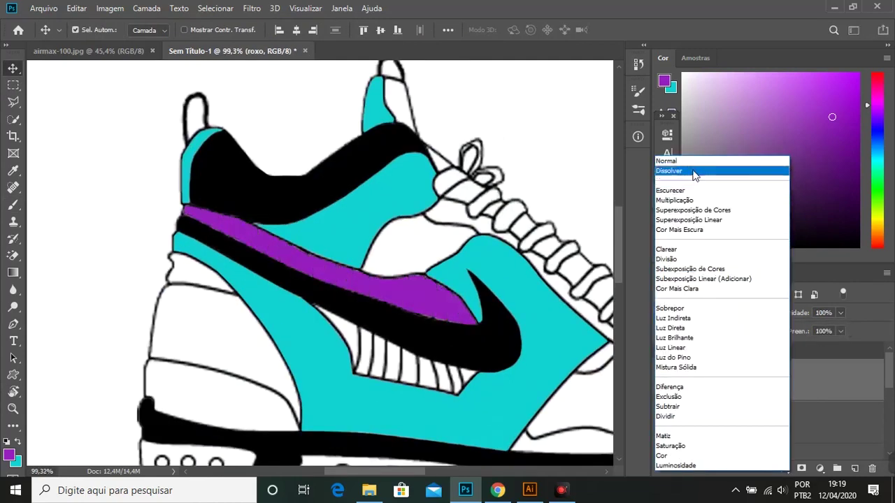
key("Escape")
scroll(321, 262, "up", 1)
left_click(711, 312)
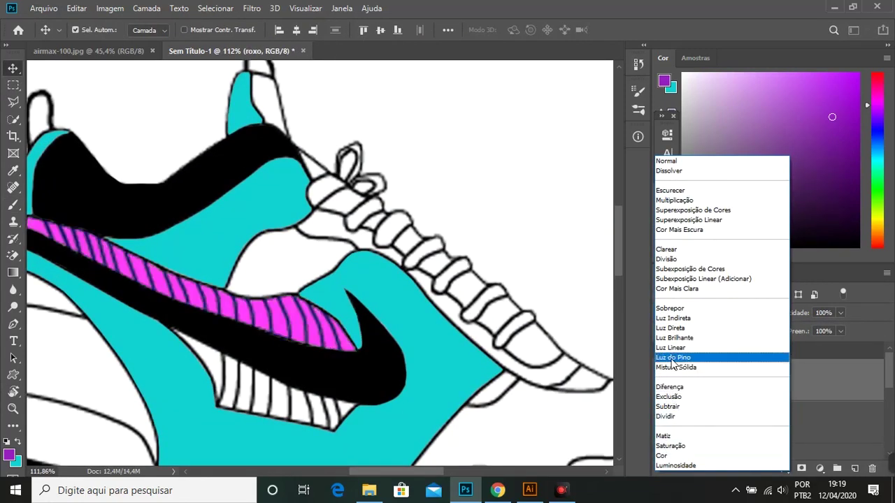
key("Escape")
scroll(329, 270, "up", 3)
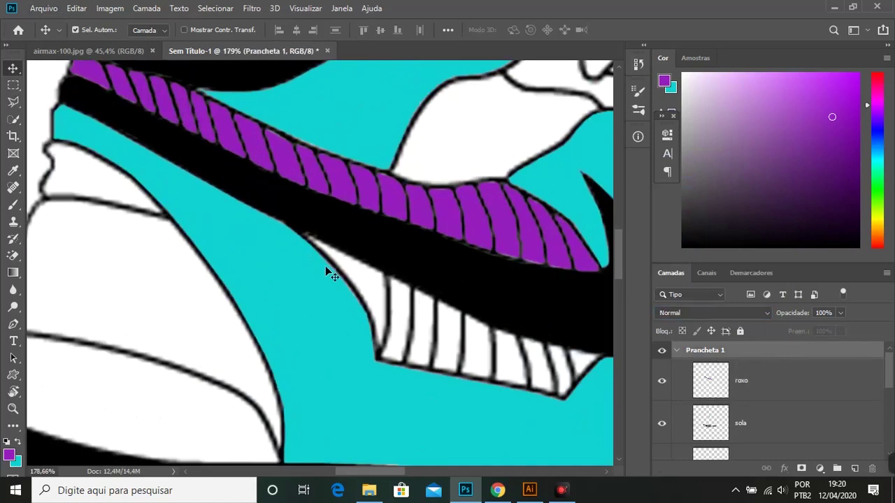
Begin outlining the lower striped area below the swoosh along the black band edge.
key("l")
scroll(182, 162, "up", 1)
left_click(180, 160)
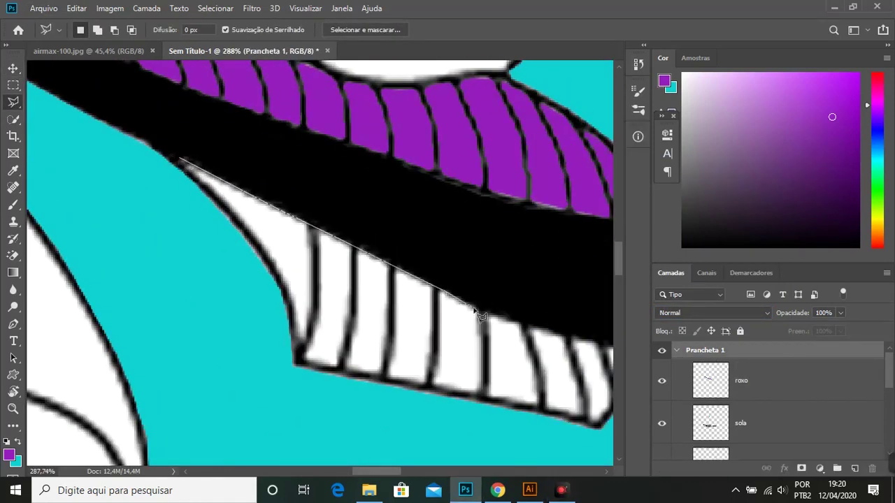
left_click(496, 316)
left_click_drag(496, 317, 340, 277)
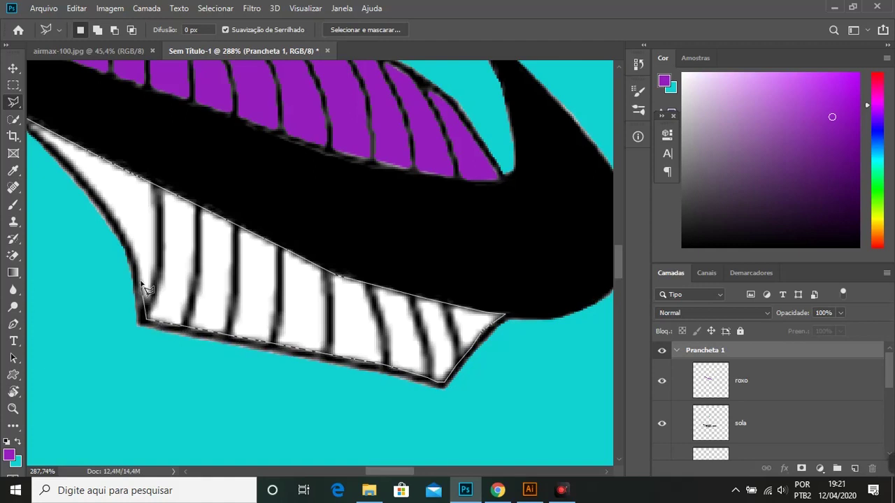
left_click_drag(105, 201, 233, 262)
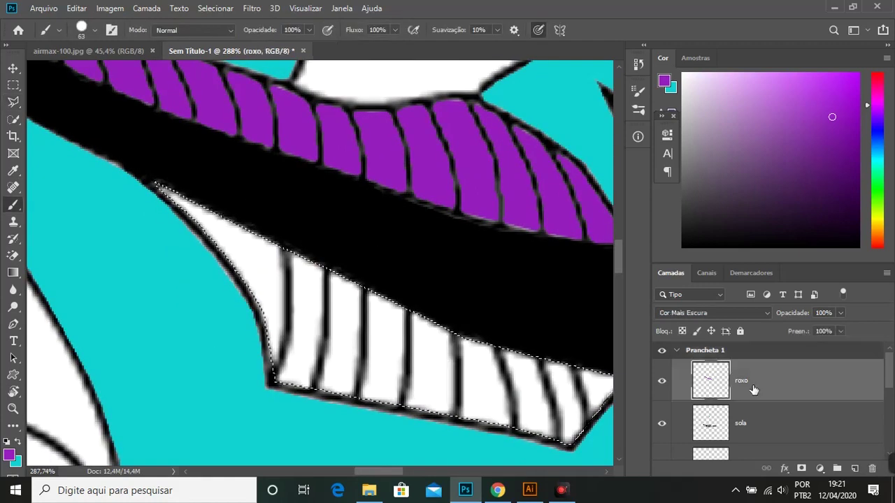
scroll(375, 217, "up", 3)
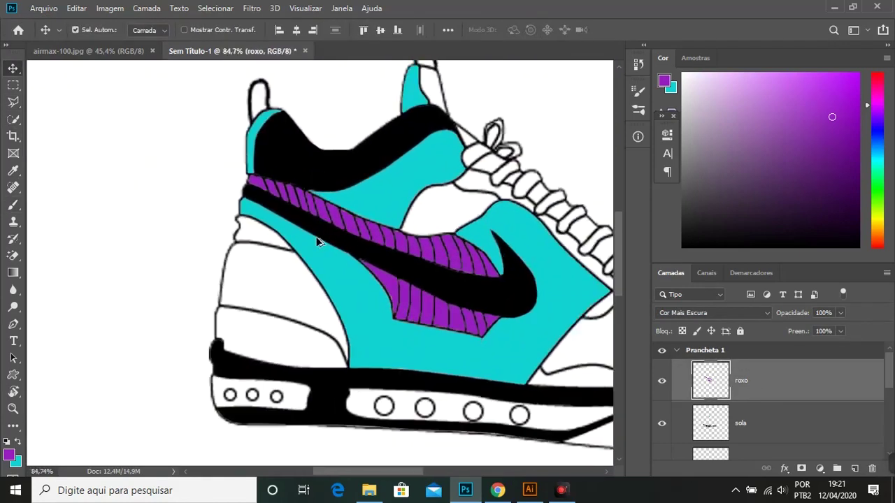
key("l")
scroll(329, 251, "up", 5)
Select the heel panel, paint it dark teal, and deselect.
left_click(314, 209)
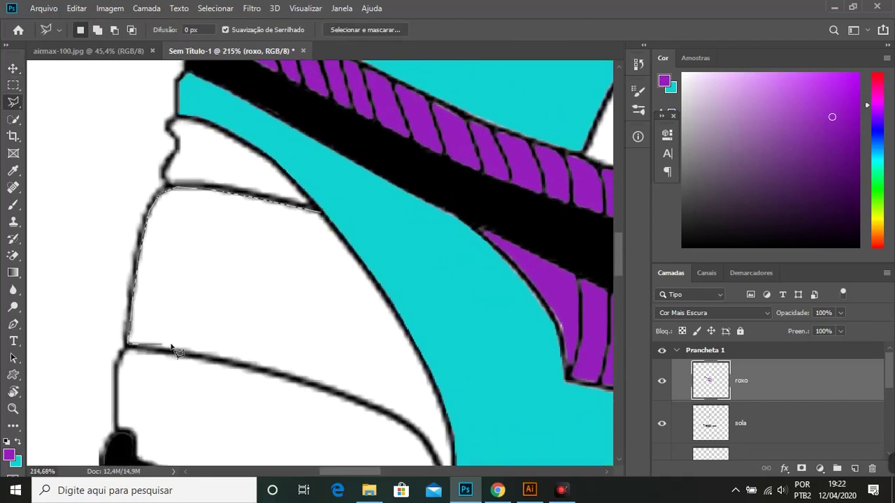
left_click_drag(280, 378, 224, 295)
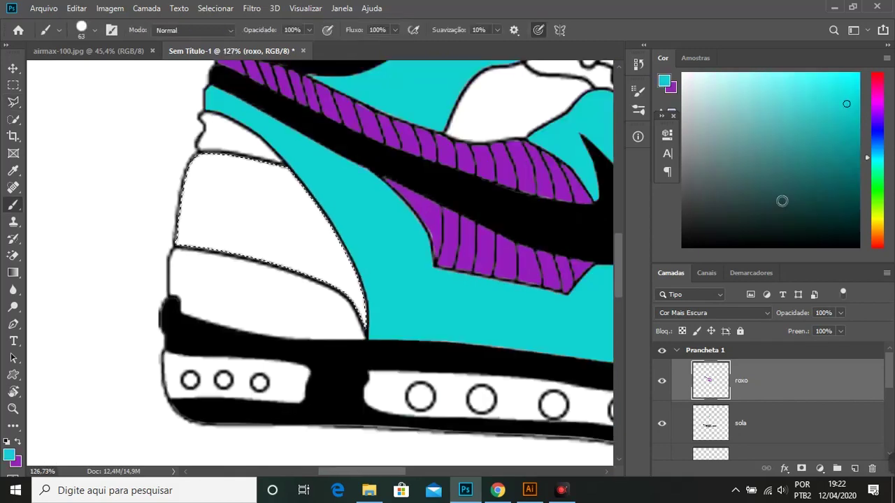
left_click_drag(210, 252, 279, 294)
key("ctrl+d")
scroll(175, 240, "up", 2)
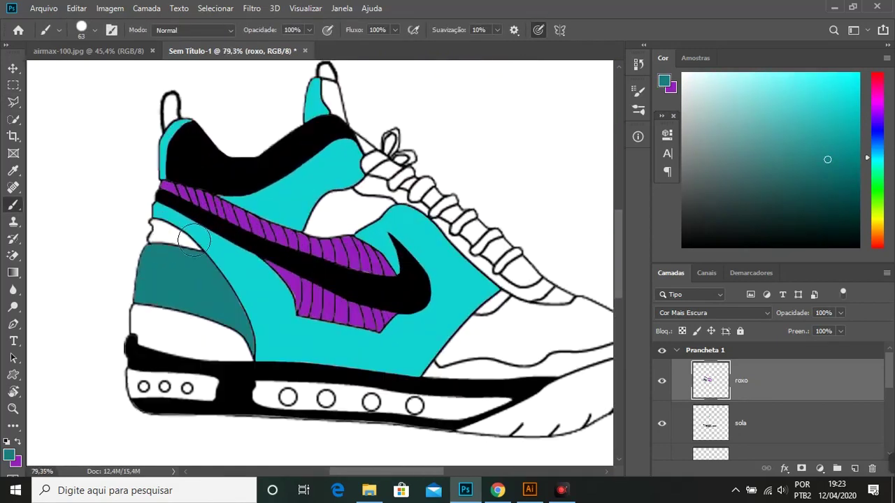
scroll(210, 252, "up", 3)
key("l")
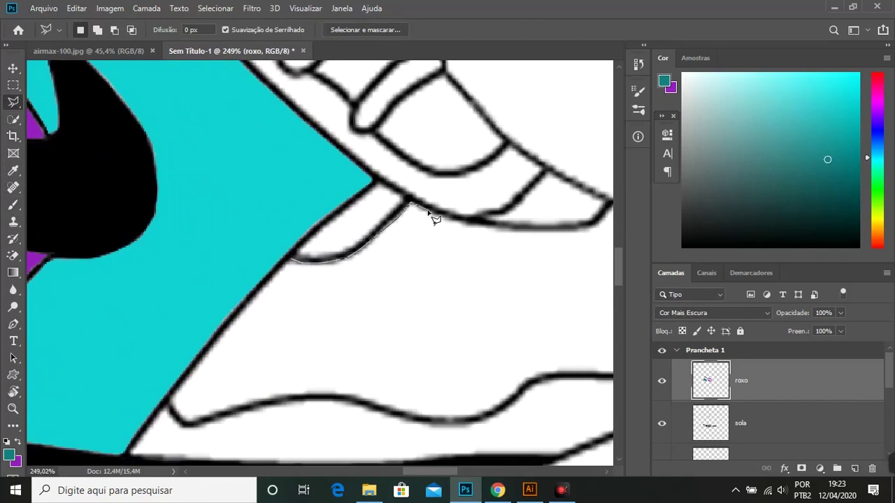
Trace the white toe panel outline around its front curve with the Magnetic Lasso.
left_click_drag(523, 231, 377, 234)
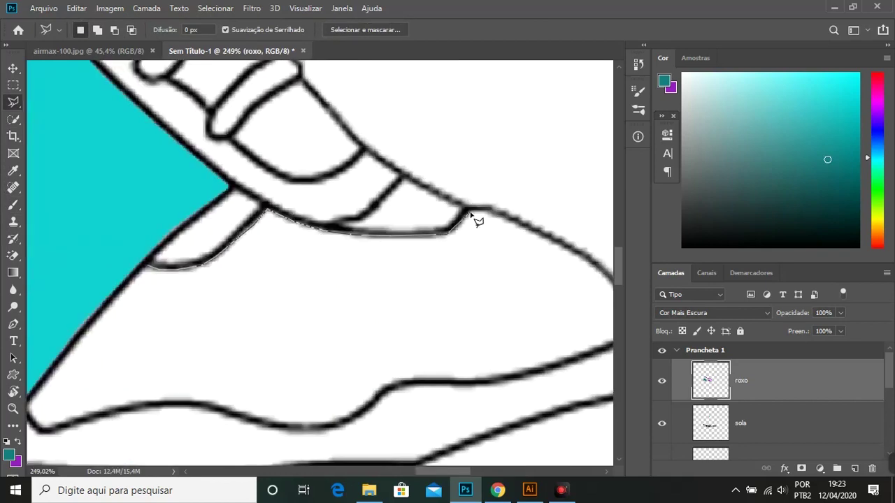
left_click_drag(549, 247, 496, 244)
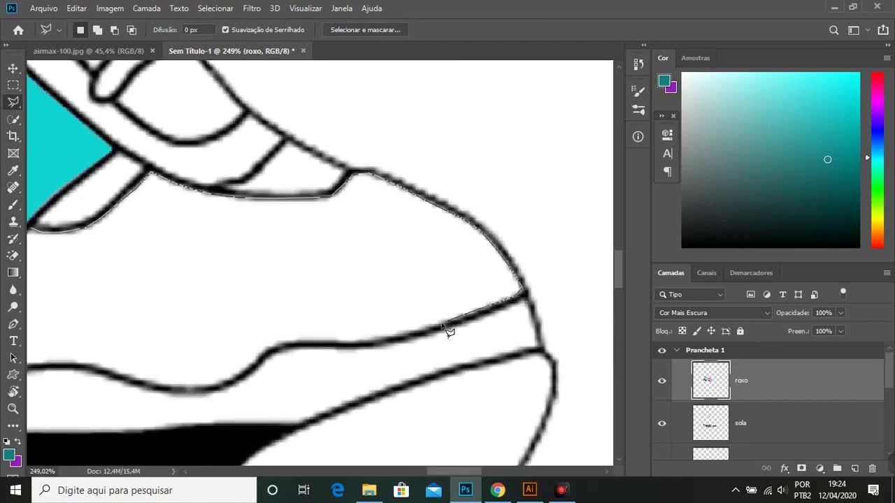
left_click_drag(257, 371, 372, 312)
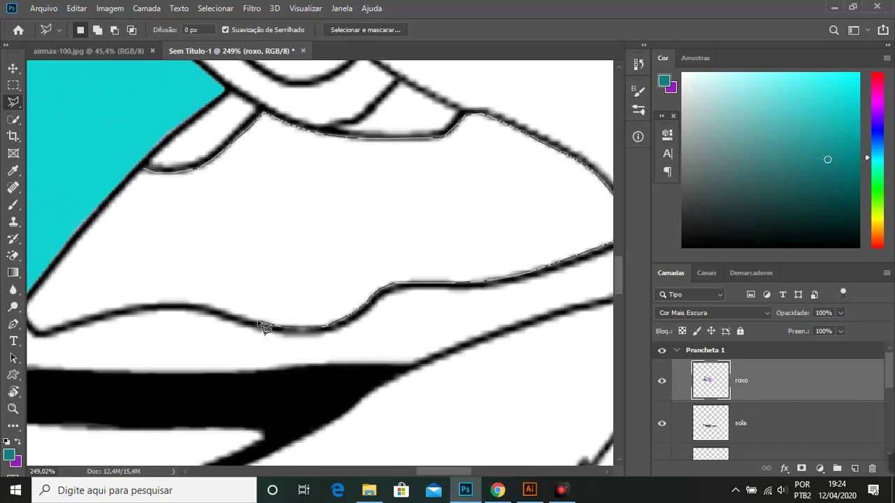
left_click_drag(160, 306, 241, 301)
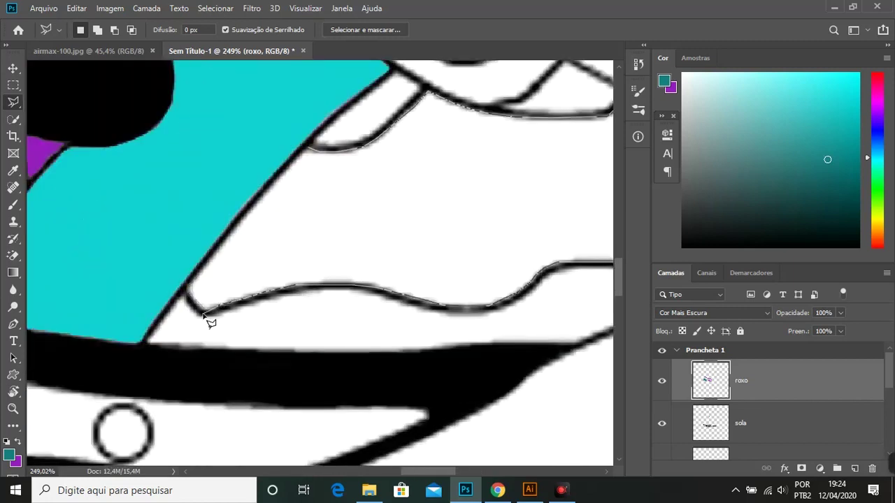
left_click(310, 150)
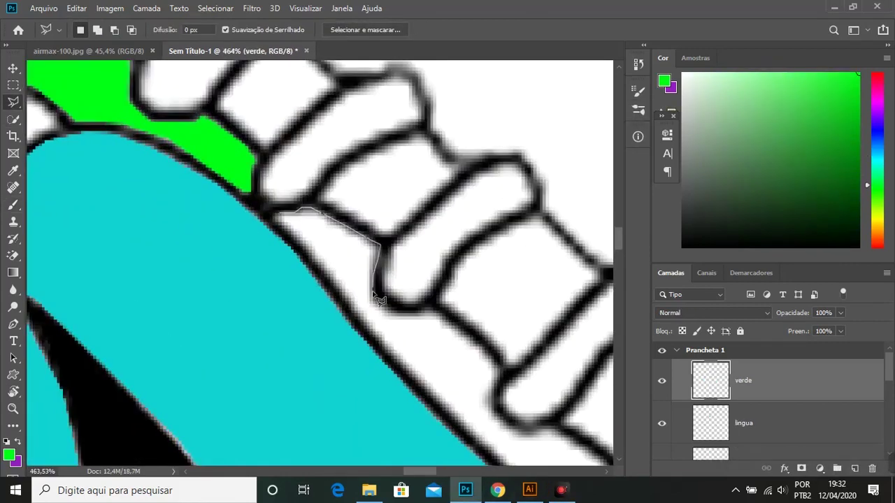
Follow the strip beside the laces and close its selection on the verde layer.
scroll(434, 343, "down", 2)
scroll(447, 350, "down", 2)
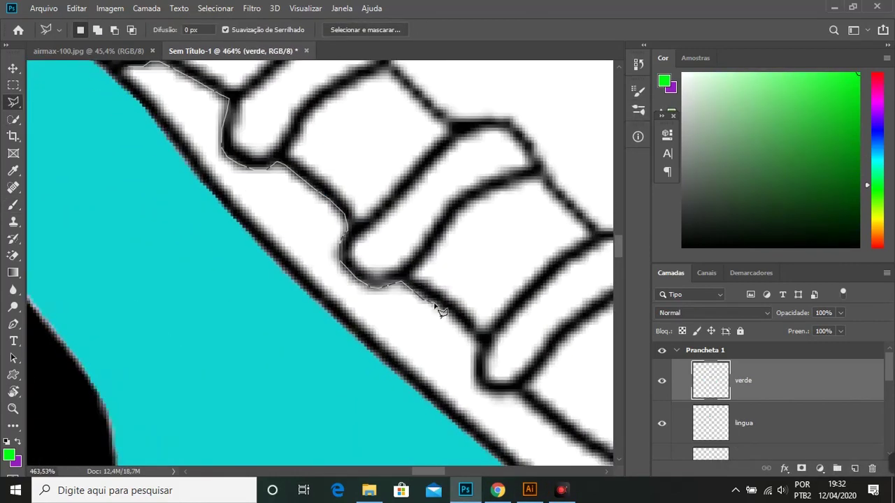
scroll(454, 342, "down", 2)
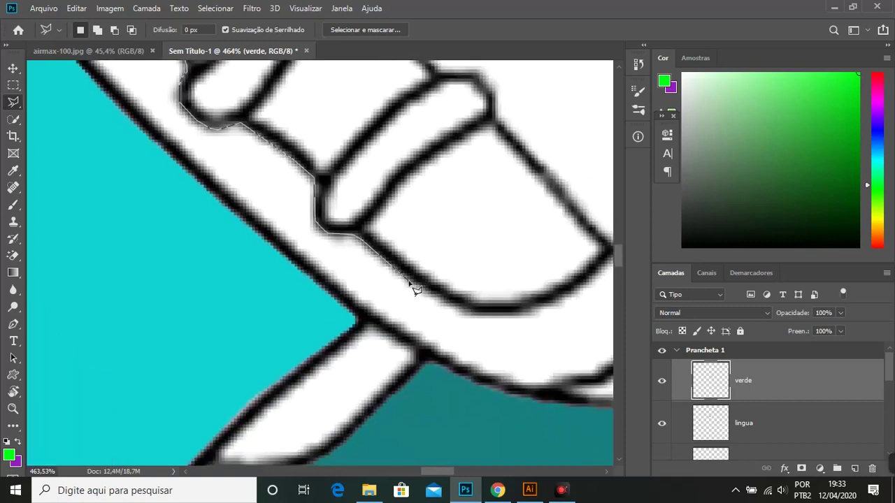
scroll(517, 315, "right", 2)
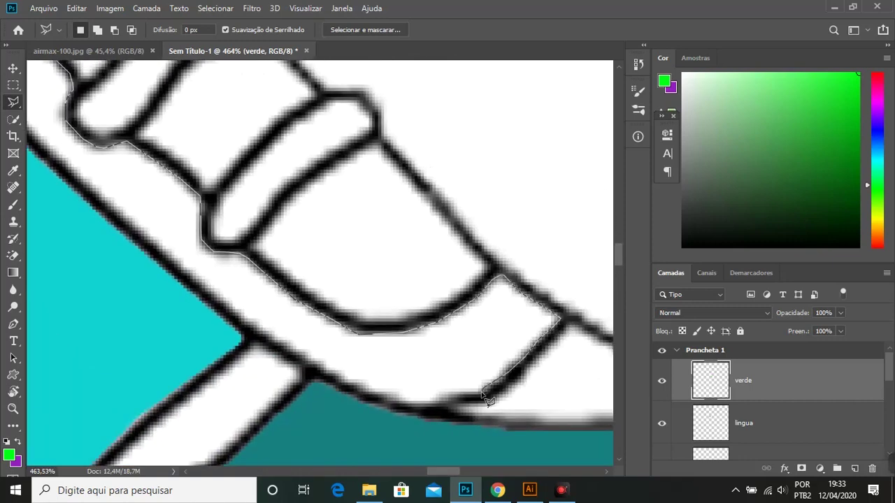
scroll(245, 294, "up", 2)
scroll(241, 258, "up", 2)
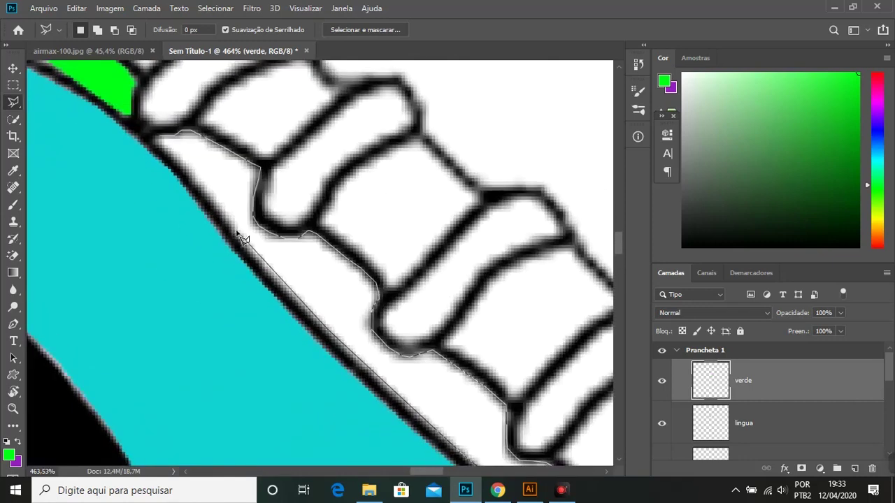
left_click(168, 152)
Fill the lace strip bright green and deselect.
key("alt+BackSpace")
key("ctrl+d")
key("b")
scroll(443, 359, "down", 6)
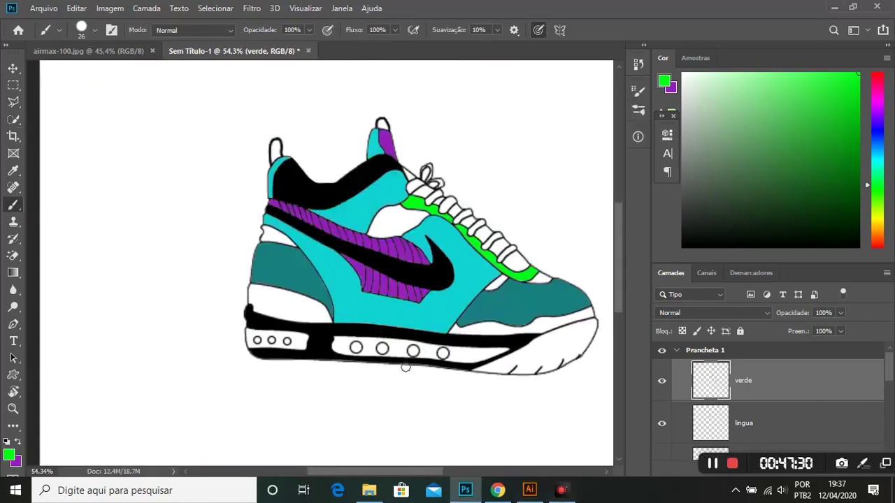
key("l")
scroll(165, 206, "up", 5)
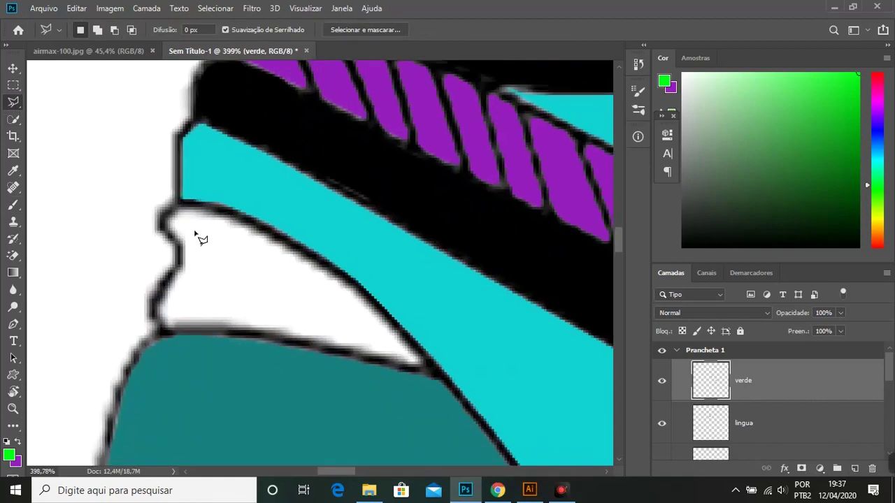
On preto 2, undo the last change and trace the white panel edge beside the green strip.
key("ctrl+z")
scroll(202, 206, "up", 1)
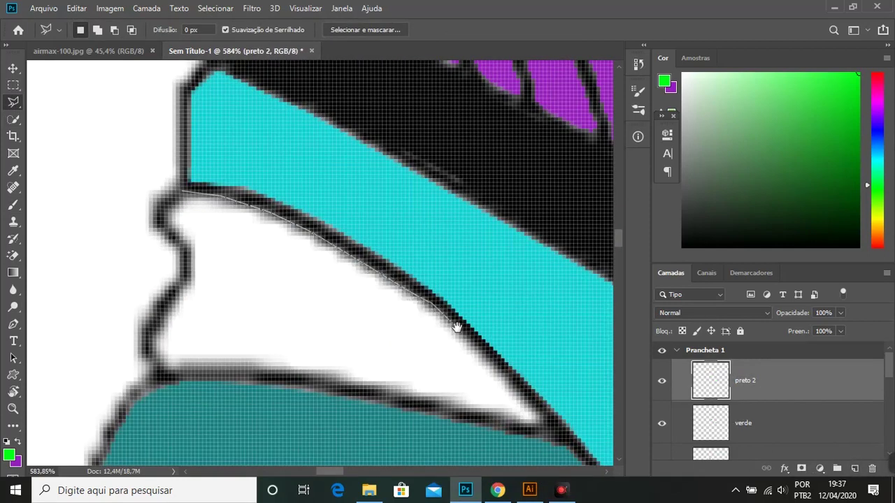
left_click_drag(545, 430, 479, 346)
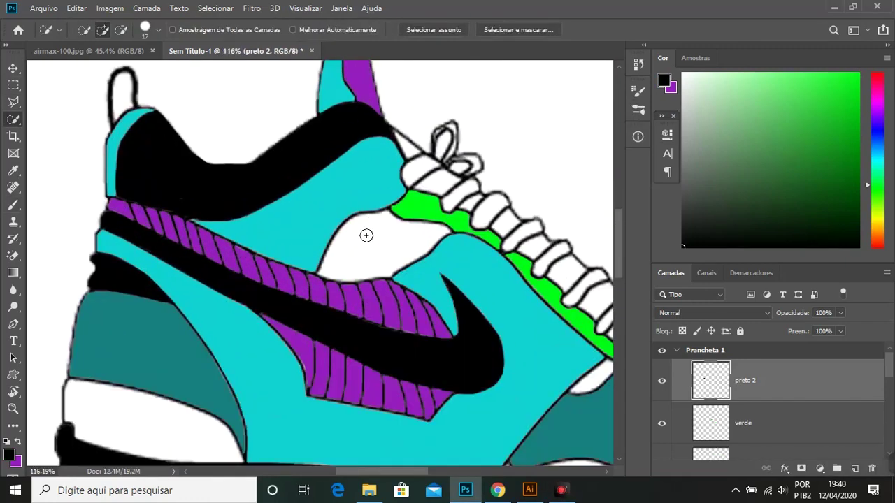
key("l")
key("ctrl+0")
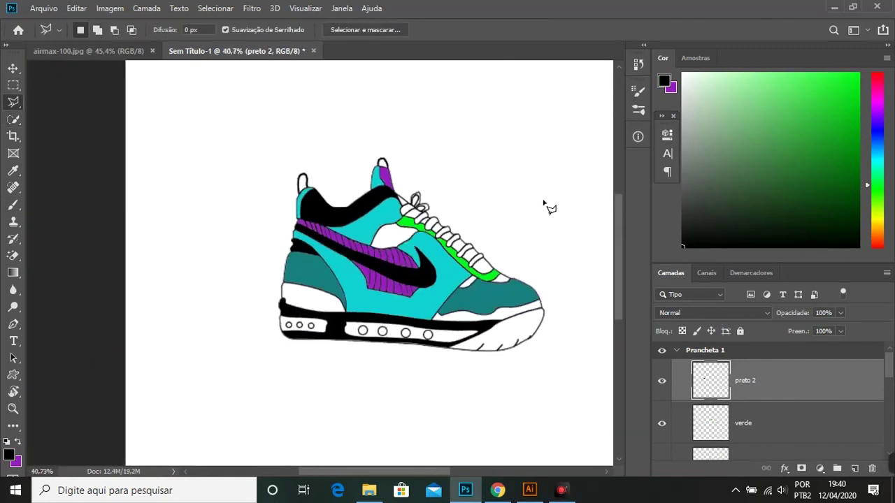
scroll(418, 218, "up", 5)
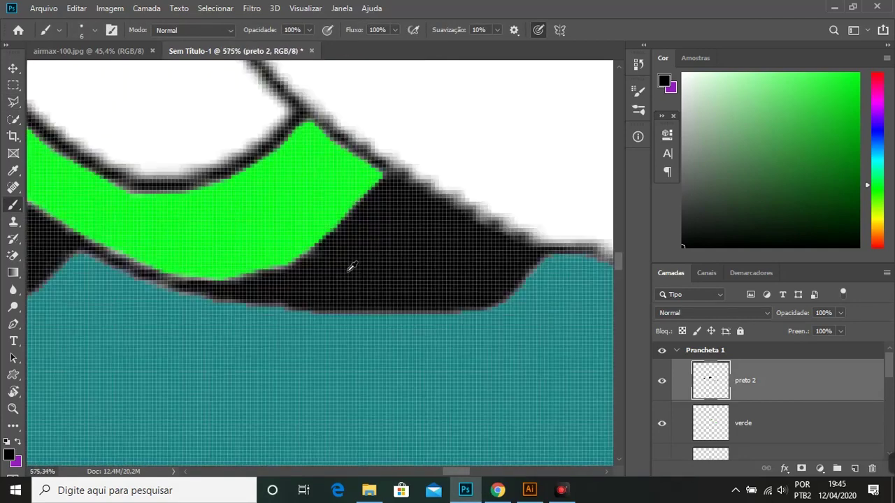
scroll(352, 268, "down", 5)
scroll(469, 197, "down", 2)
scroll(374, 253, "up", 4)
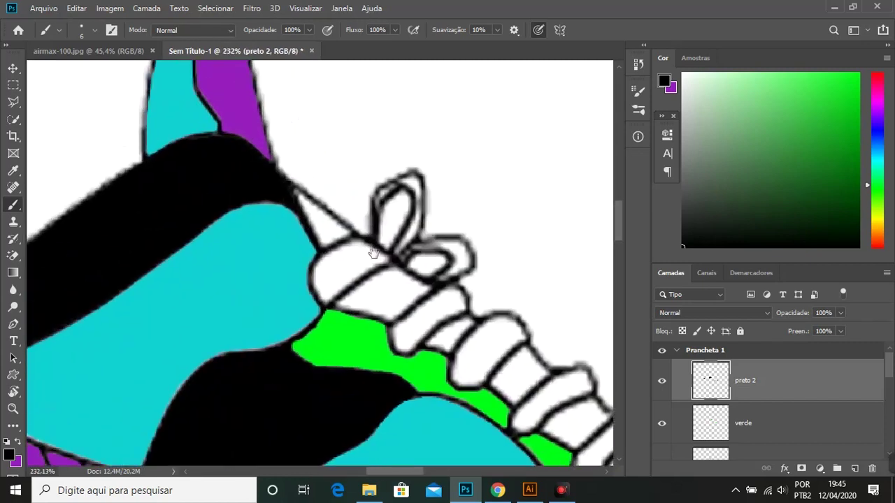
scroll(374, 253, "up", 2)
key("l")
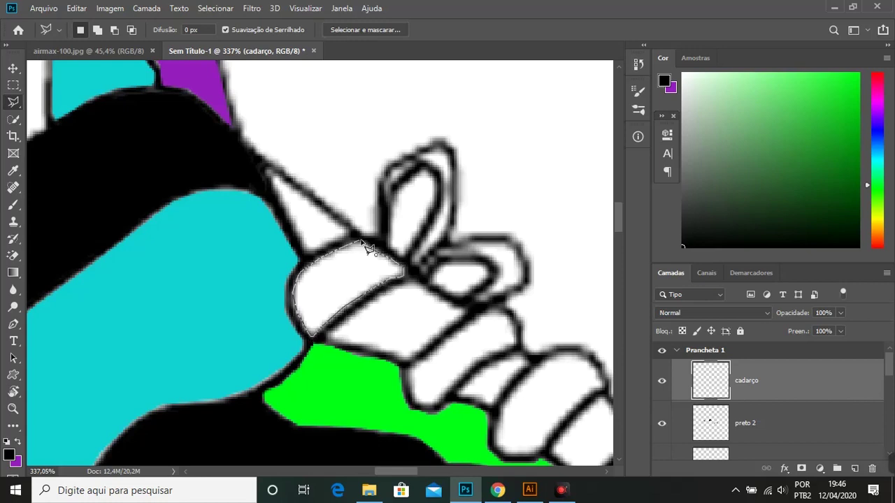
Outline the lace segments one by one with the Polygonal Lasso on the cadarço layer.
scroll(364, 245, "down", 4)
scroll(420, 209, "up", 3)
scroll(432, 185, "up", 2)
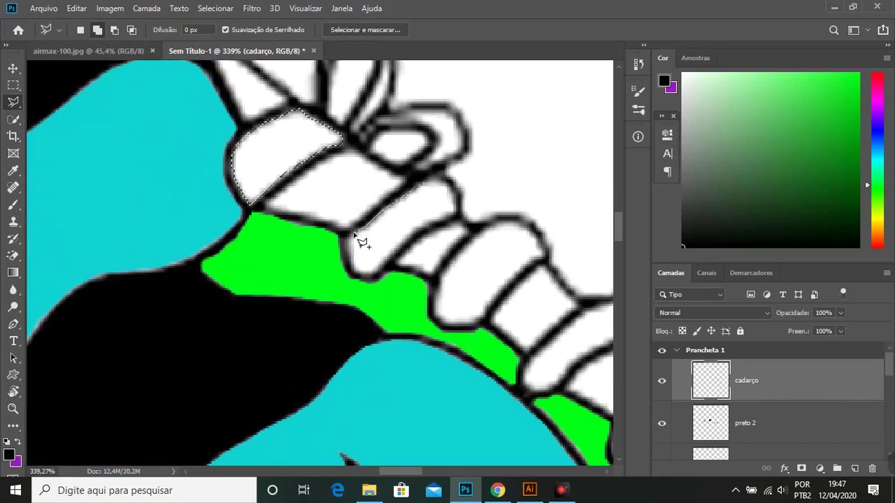
scroll(425, 185, "up", 1)
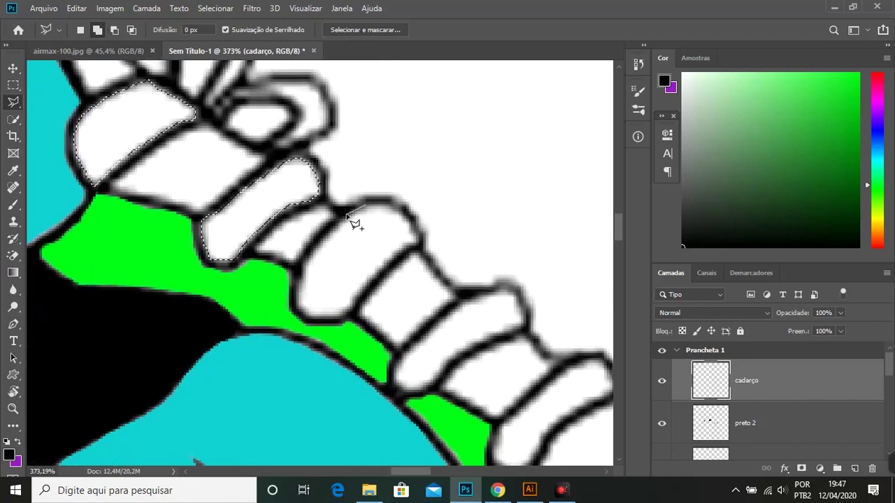
left_click(367, 208)
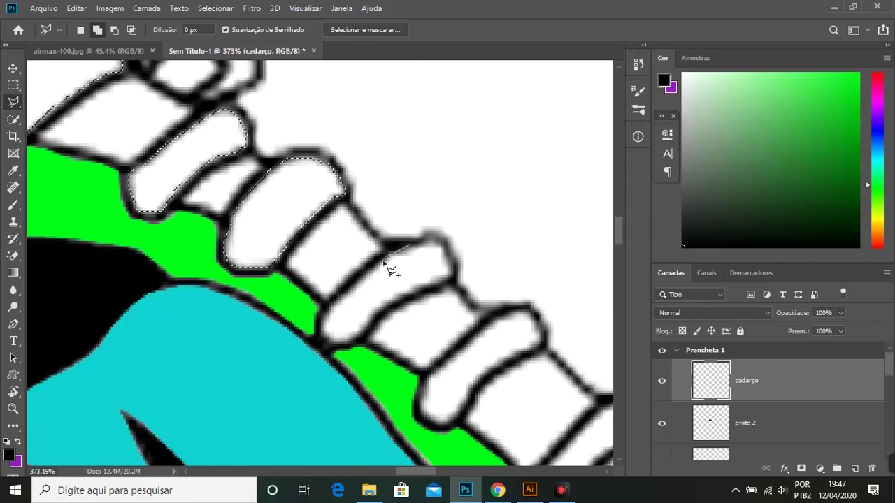
left_click(435, 250)
left_click(401, 246)
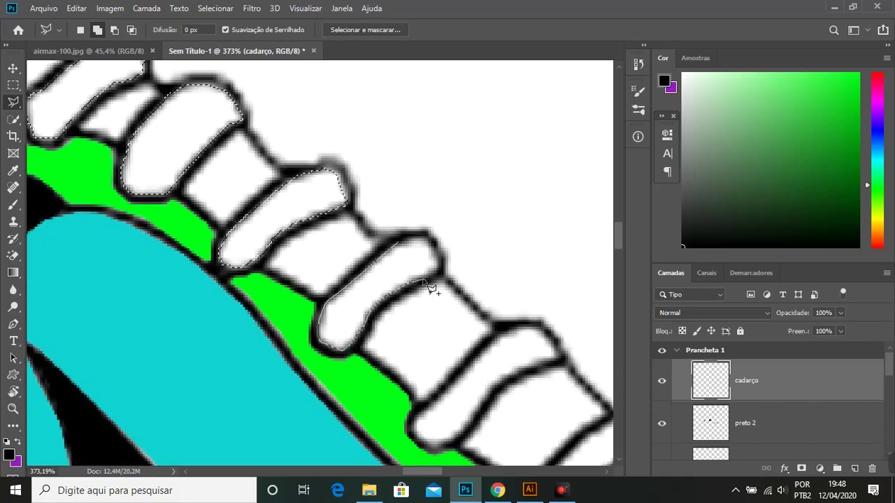
Zoom into the lace loop and brush its grey edges solid black.
scroll(406, 251, "down", 2)
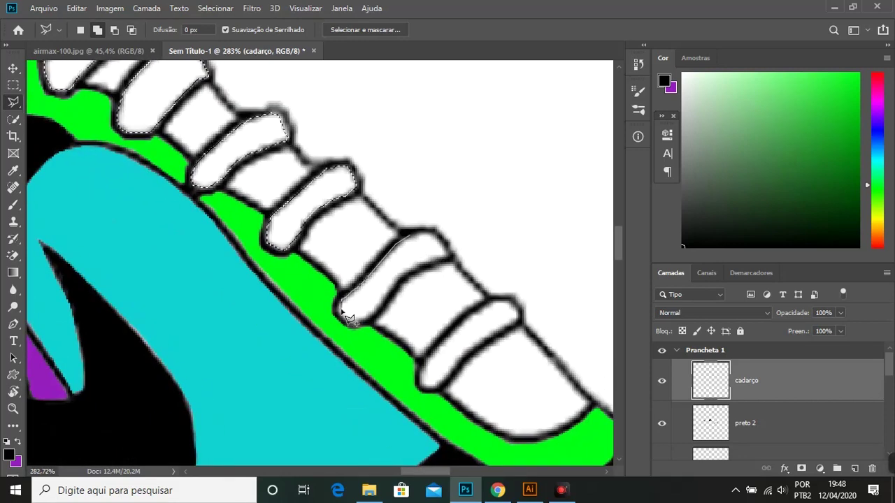
scroll(359, 260, "up", 2)
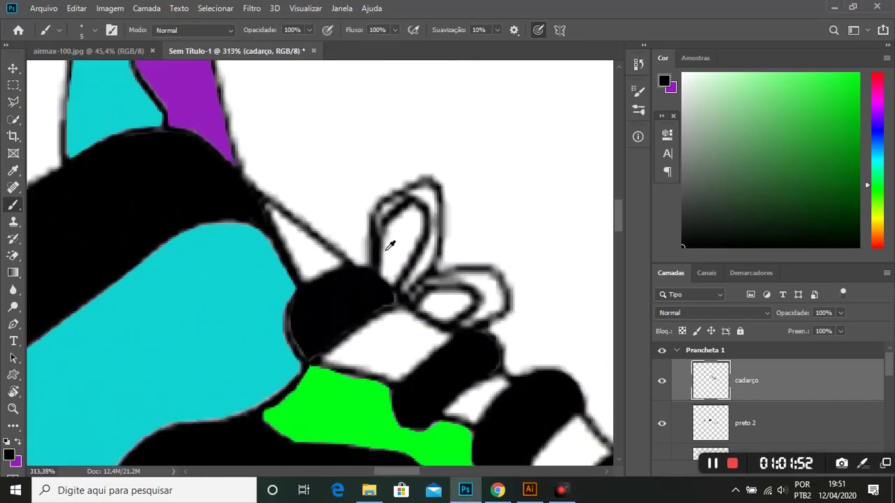
scroll(390, 244, "up", 5)
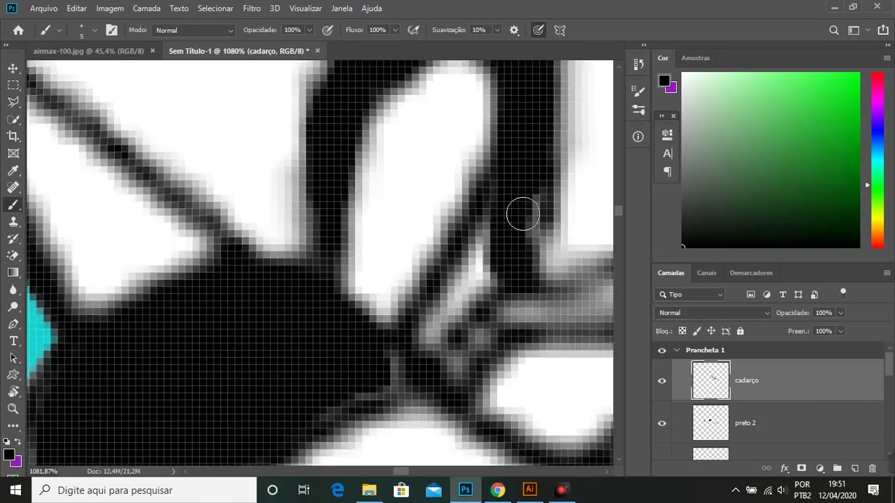
mouse_move(520, 210)
left_mouse_down()
mouse_move(288, 203)
mouse_move(499, 249)
mouse_move(490, 335)
left_mouse_up()
scroll(296, 256, "down", 4)
scroll(295, 256, "up", 4)
left_click_drag(392, 231, 191, 211)
scroll(306, 266, "down", 5)
scroll(468, 247, "down", 3)
scroll(467, 248, "down", 2)
scroll(200, 270, "up", 4)
Add a new empty layer and start renaming it roxo 2.
left_click(12, 101)
scroll(198, 216, "up", 2)
left_click(855, 468)
double_click(750, 380)
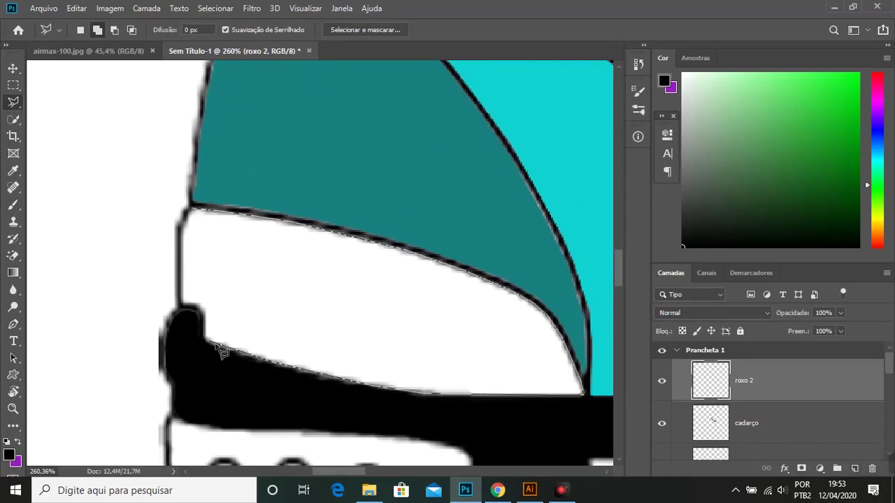
Swap colours so purple becomes the foreground colour.
scroll(273, 238, "down", 4)
key("b")
key("x")
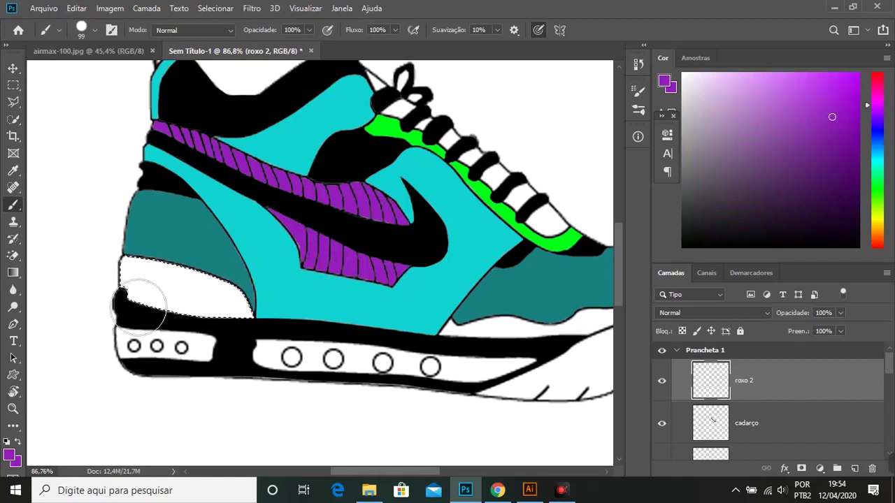
scroll(280, 280, "down", 2)
key("v")
scroll(475, 297, "up", 2)
scroll(476, 297, "up", 1)
Lasso the white heel band above the sole on the roxo 2 layer.
key("l")
scroll(293, 279, "up", 3)
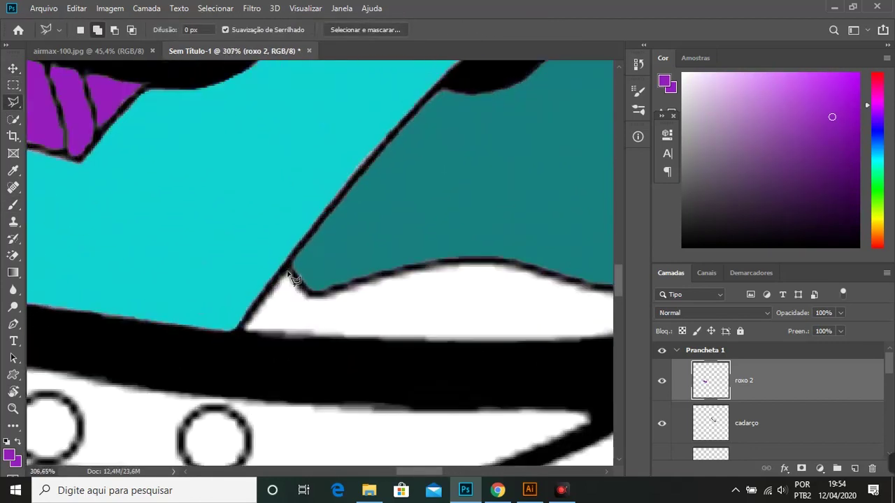
scroll(399, 287, "right", 3)
scroll(475, 293, "up", 1)
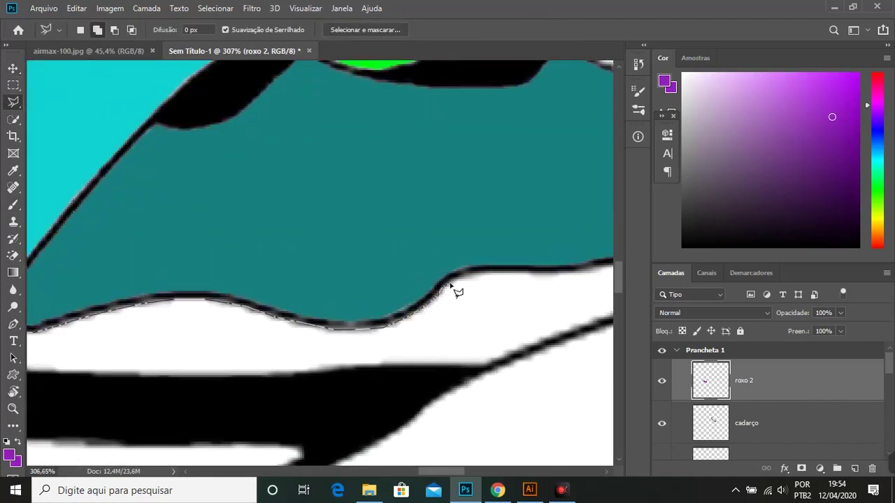
scroll(420, 287, "right", 3)
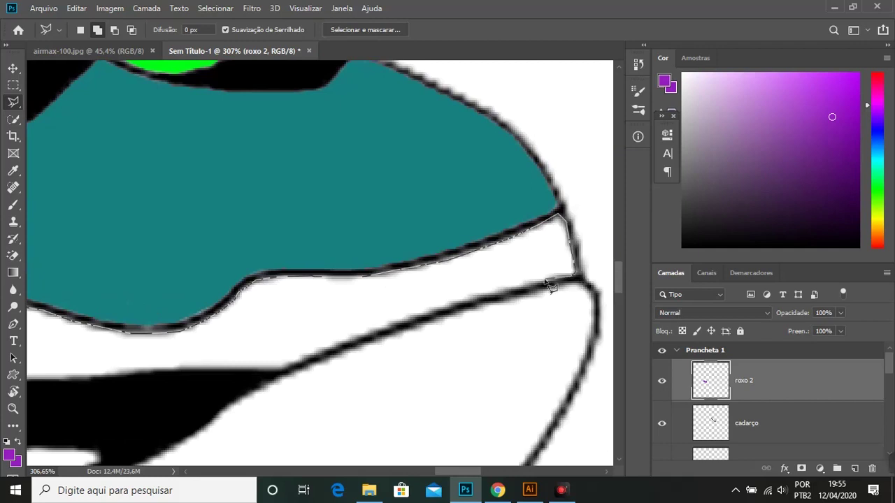
scroll(329, 358, "left", 3)
scroll(304, 311, "left", 2)
left_click(219, 298)
Fill the heel band selection purple and clear the selection.
key("alt+BackSpace")
key("b")
scroll(463, 290, "down", 3)
scroll(440, 207, "down", 3)
scroll(365, 228, "up", 2)
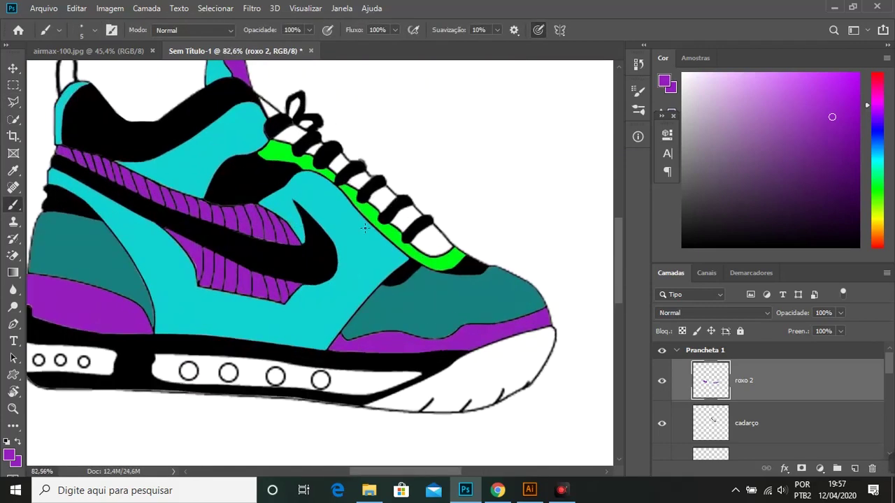
scroll(364, 228, "up", 2)
Finish naming the new layer lingua.
key("l")
scroll(238, 168, "up", 1)
type("ua")
left_click(285, 230)
scroll(317, 292, "up", 1)
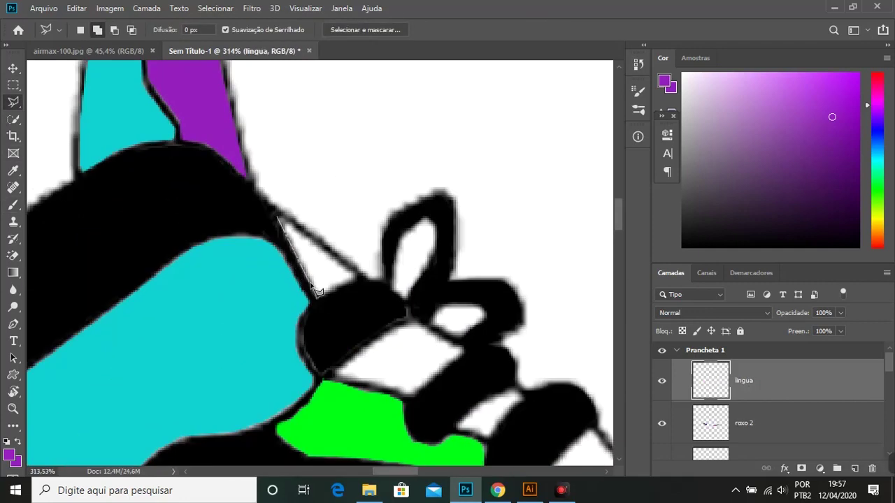
Outline the four white tongue patches between the laces on the lingua layer.
double_click(358, 278)
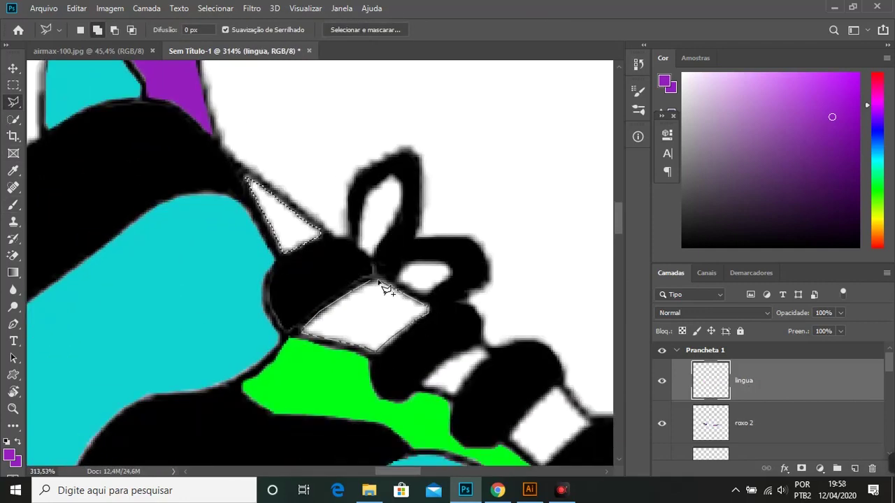
scroll(379, 284, "down", 2)
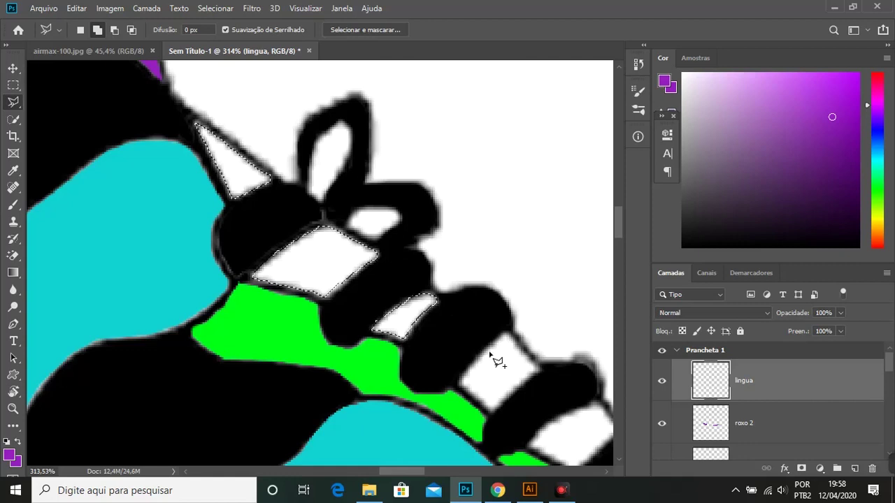
scroll(491, 357, "up", 1)
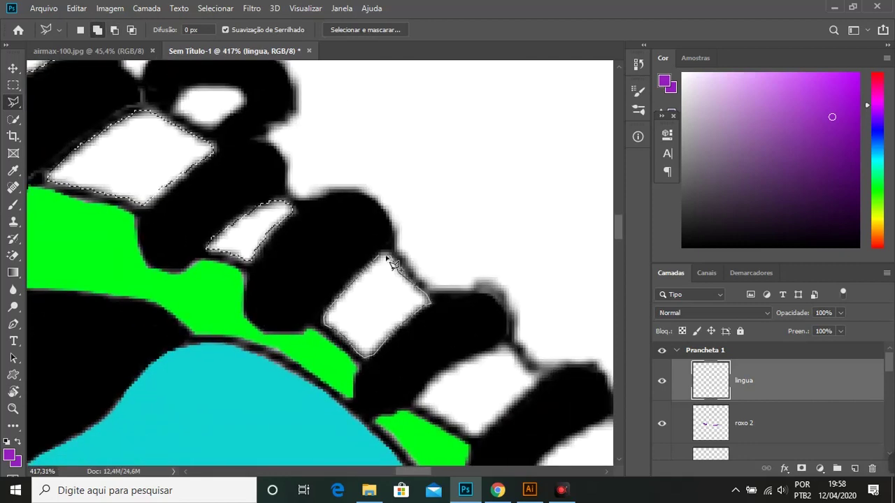
scroll(388, 255, "down", 1)
scroll(336, 269, "down", 1)
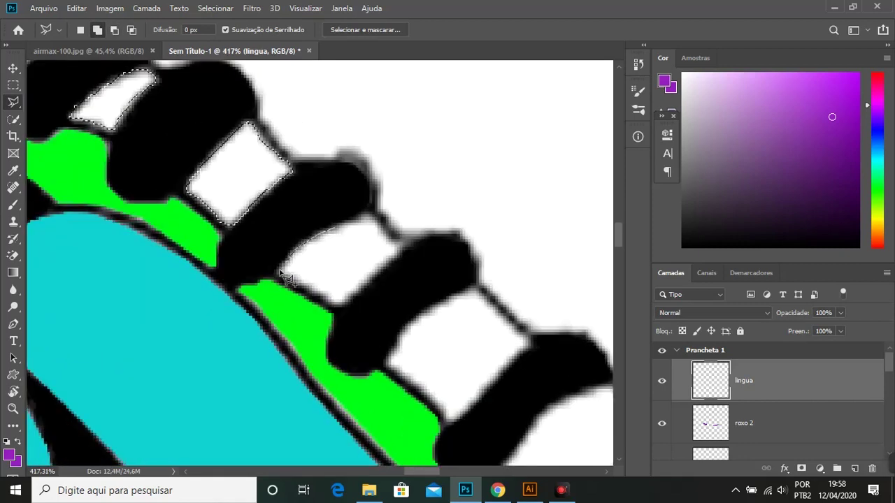
left_click(356, 225)
scroll(383, 287, "down", 1)
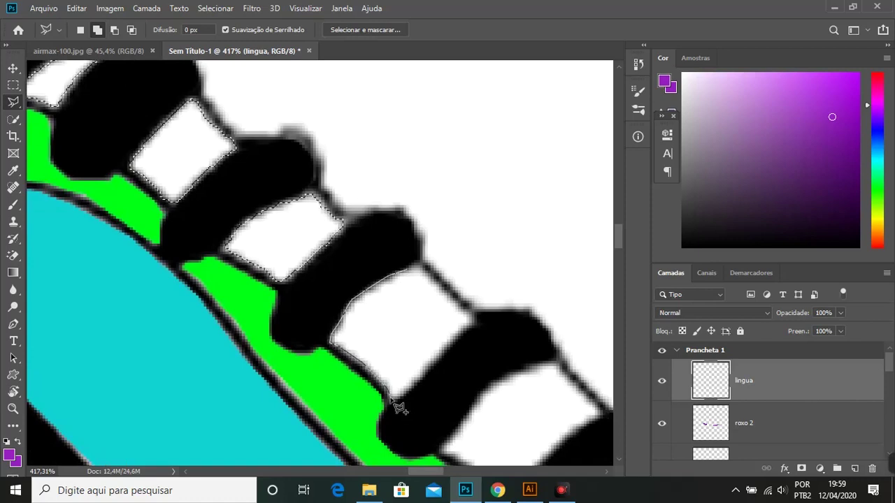
scroll(329, 217, "down", 1)
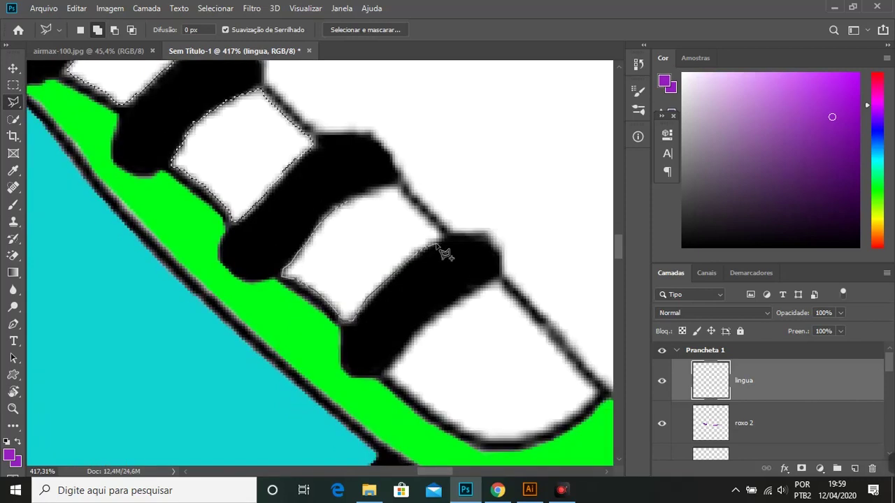
left_click(405, 198)
scroll(503, 343, "down", 1)
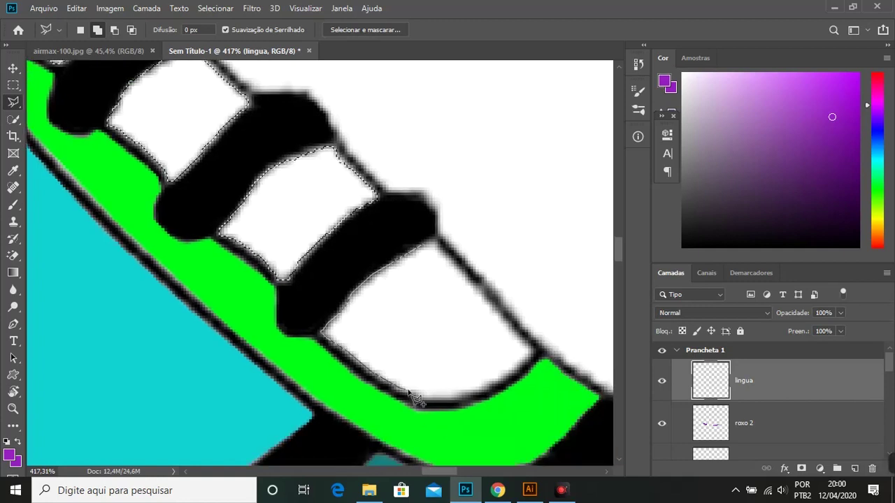
left_click(442, 250)
scroll(442, 249, "down", 5)
Fill the tongue patches purple and add a new empty sola 2 layer.
key("b")
scroll(443, 256, "down", 2)
scroll(444, 256, "up", 3)
scroll(343, 230, "up", 3)
scroll(344, 231, "down", 5)
key("l")
scroll(280, 266, "up", 1)
scroll(231, 298, "up", 3)
scroll(233, 255, "up", 2)
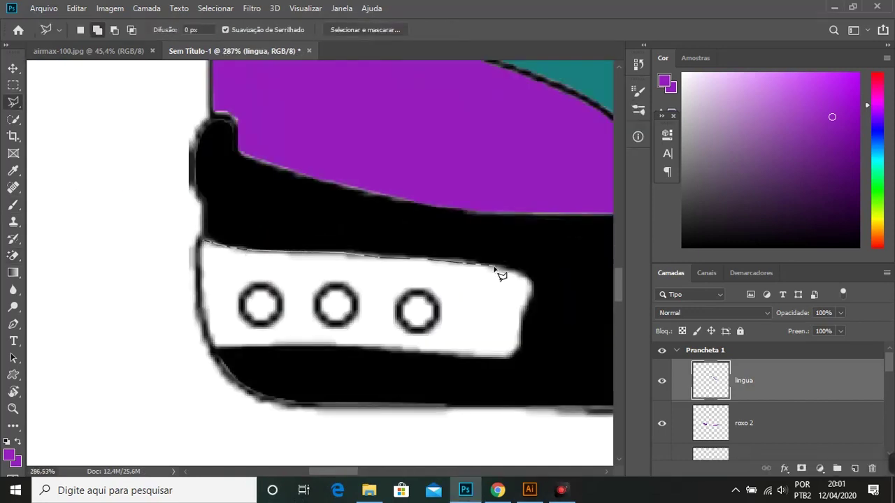
key("ctrl+shift+alt+n")
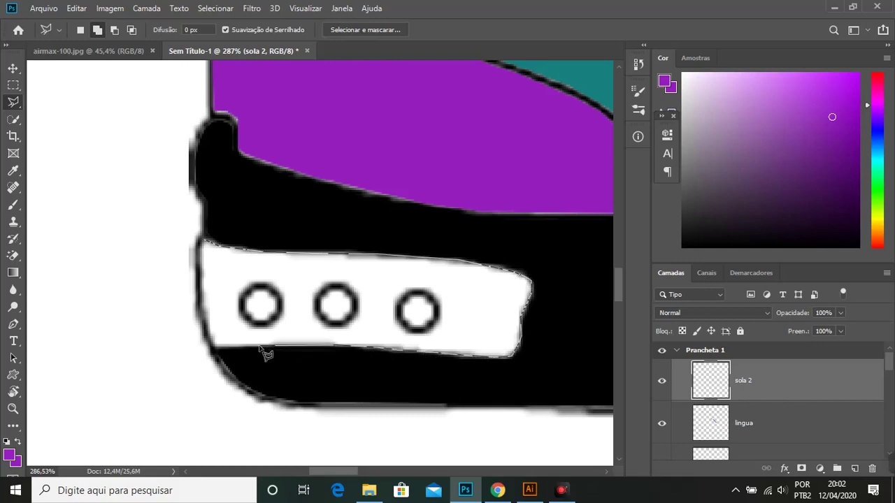
Start a polygonal-lasso selection of the heel sole panel, excluding the first ring hole.
scroll(270, 303, "up", 3)
key("w")
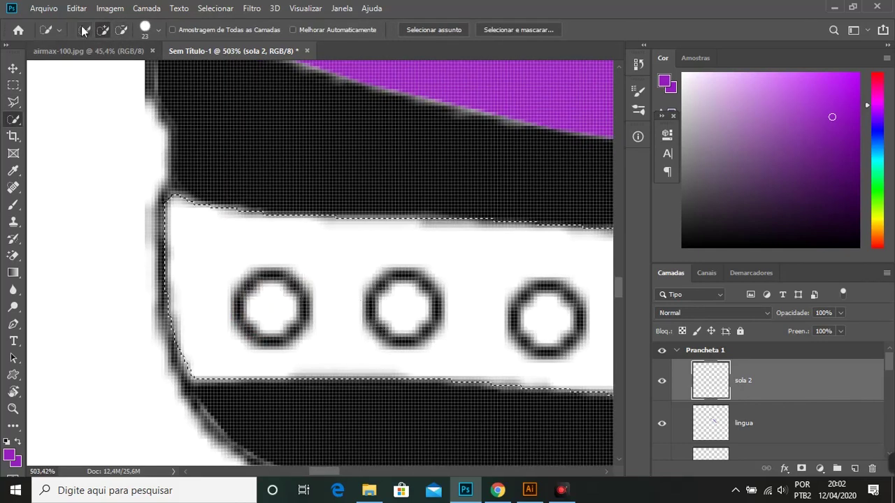
left_click(14, 101)
scroll(260, 278, "up", 1)
left_click(260, 278)
left_click(235, 321)
left_click(294, 329)
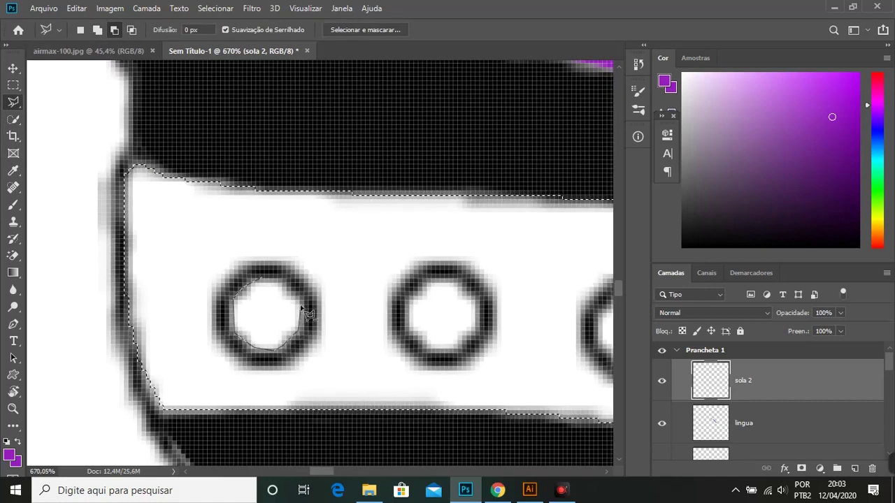
left_click(260, 278)
left_click_drag(431, 290, 326, 286)
left_click(115, 271)
left_click(136, 255)
Exclude the second and third ring holes from the heel-panel selection.
left_click(203, 265)
left_click(215, 321)
left_click(136, 366)
left_click(115, 271)
left_click(302, 261)
left_click(282, 325)
left_click(391, 353)
left_click(302, 261)
left_click_drag(483, 294, 315, 291)
left_click(305, 294)
left_click(334, 377)
left_click(324, 267)
Brush the selected heel panel teal on sola 2, then add a new layer.
key("b")
scroll(419, 174, "down", 5)
left_click(420, 83, "alt")
left_click_drag(280, 265, 220, 319)
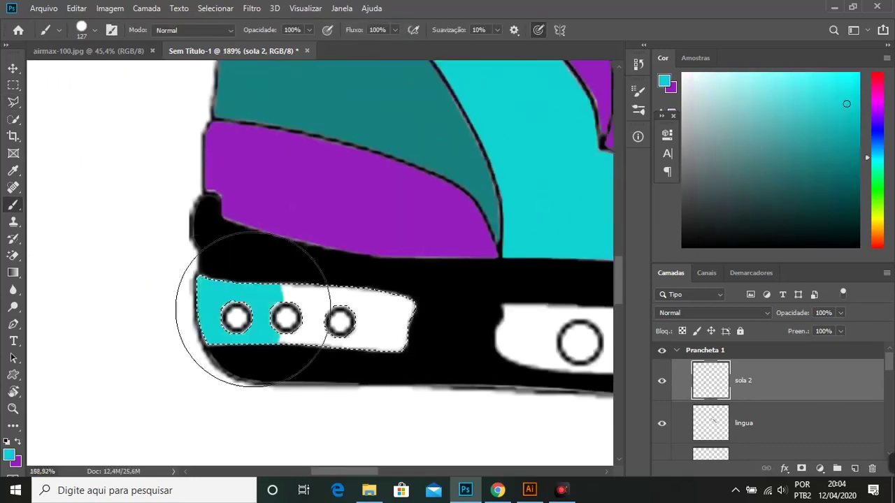
scroll(294, 315, "down", 4)
scroll(112, 385, "up", 10)
left_click(854, 468)
double_click(744, 380)
Name the new layer ar and brush dark teal inside the three heel rings.
type("ar")
mouse_move(266, 294)
left_mouse_down()
mouse_move(244, 293)
mouse_move(308, 276)
left_mouse_up()
scroll(335, 286, "down", 1)
scroll(336, 286, "up", 3)
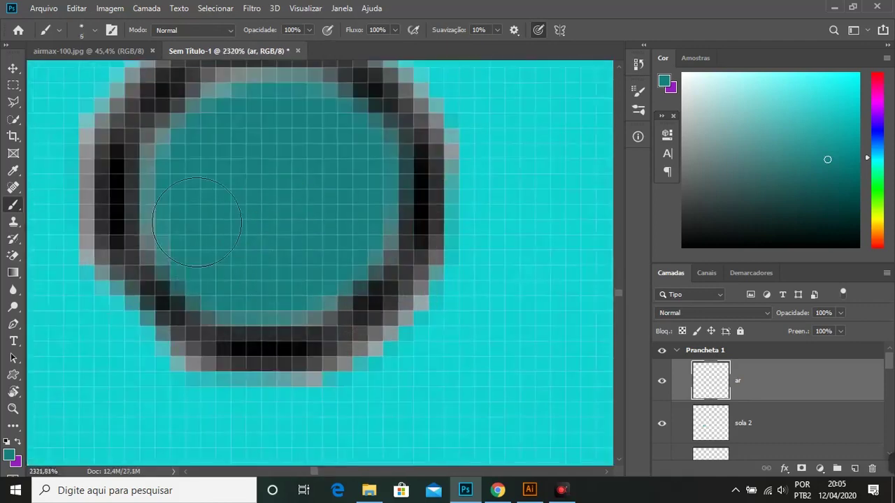
scroll(389, 234, "down", 2)
scroll(389, 234, "right", 5)
mouse_move(389, 233)
left_mouse_down()
mouse_move(409, 285)
mouse_move(455, 265)
left_mouse_up()
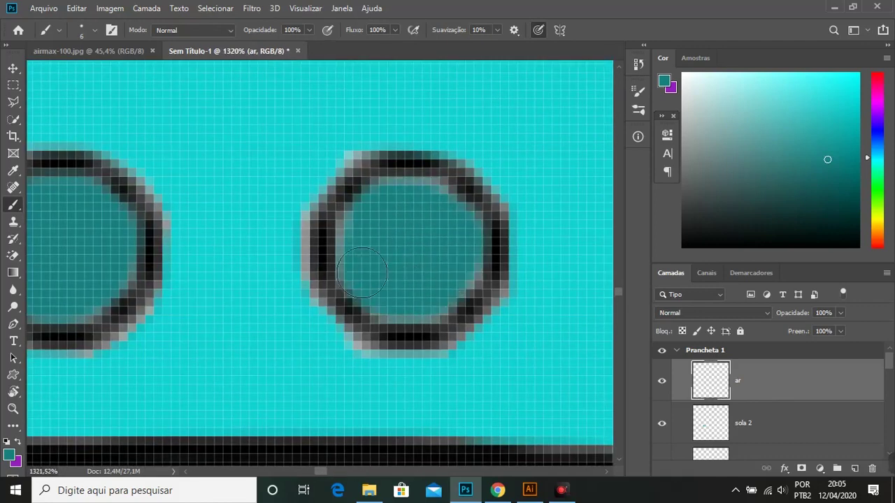
scroll(385, 280, "up", 1)
scroll(384, 279, "right", 5)
mouse_move(420, 301)
left_mouse_down()
mouse_move(358, 285)
mouse_move(413, 251)
left_mouse_up()
scroll(294, 353, "up", 3)
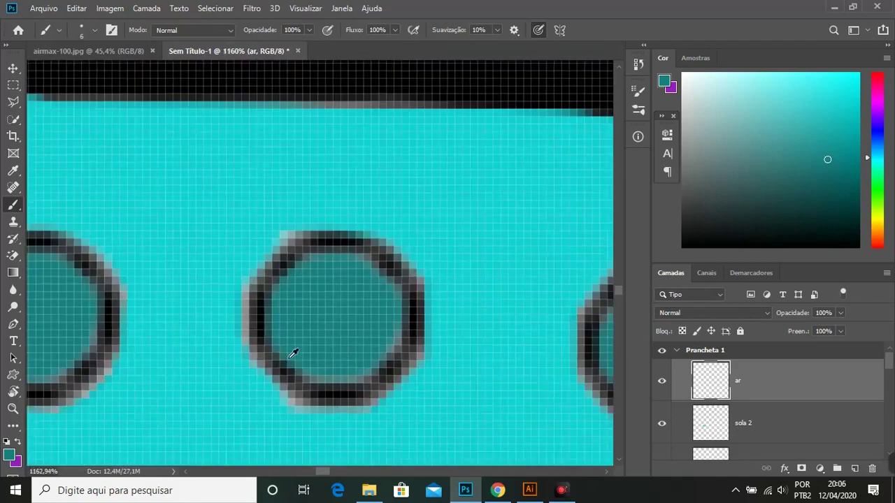
scroll(285, 379, "up", 2)
key("alt+[")
Begin a polygonal-lasso outline along the middle sole panel's top edge.
scroll(521, 352, "down", 5)
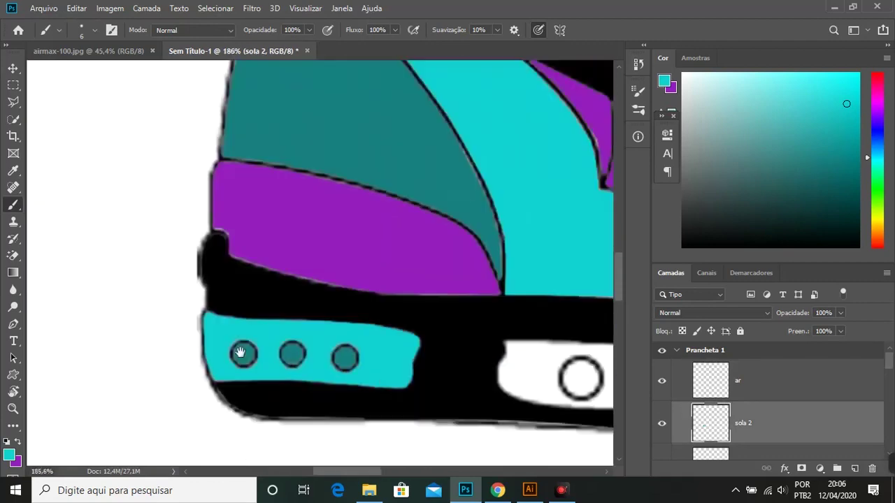
scroll(522, 351, "down", 3)
scroll(316, 315, "up", 3)
key("l")
scroll(317, 315, "up", 2)
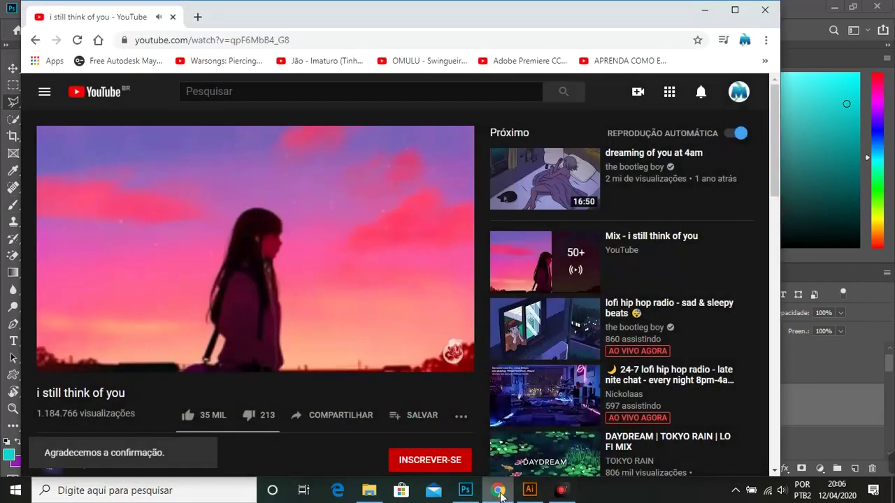
scroll(256, 265, "up", 1)
left_click(256, 266)
left_click_drag(462, 269, 281, 269)
left_click(437, 281)
scroll(499, 293, "right", 3)
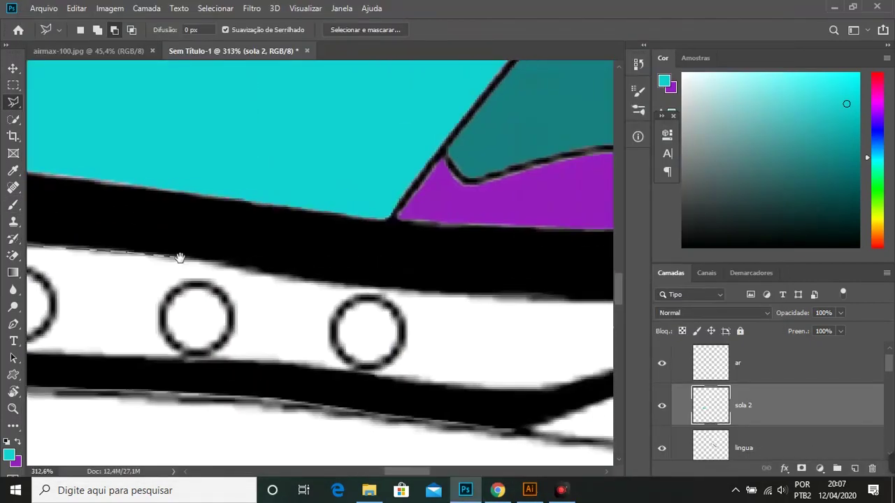
Finish the middle sole panel outline, excluding its first ring hole.
scroll(425, 299, "right", 2)
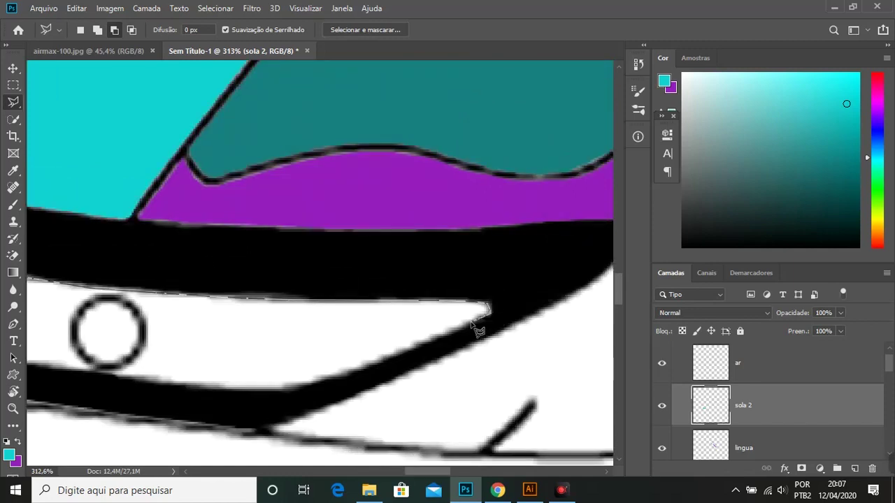
scroll(477, 328, "down", 1)
scroll(477, 328, "left", 2)
scroll(447, 350, "left", 1)
scroll(294, 319, "left", 2)
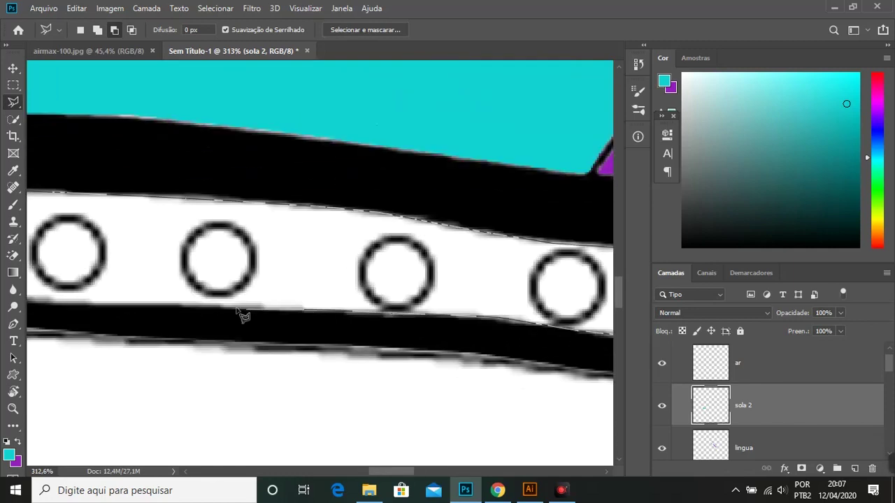
scroll(336, 316, "left", 2)
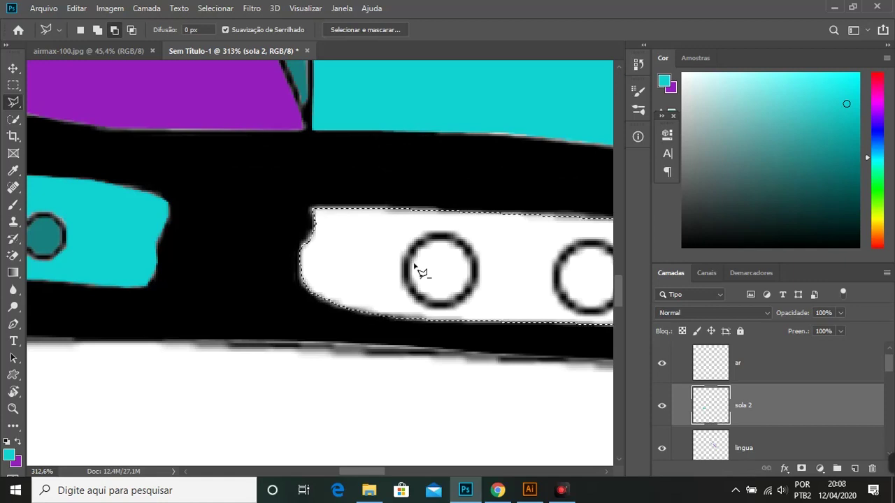
scroll(360, 244, "right", 1)
scroll(370, 266, "up", 2, "alt")
left_click(373, 220)
Exclude the second and middle ring holes from the middle-panel selection.
scroll(370, 231, "right", 2)
left_click(344, 257)
left_click(332, 307)
left_click(378, 362)
left_click(437, 339)
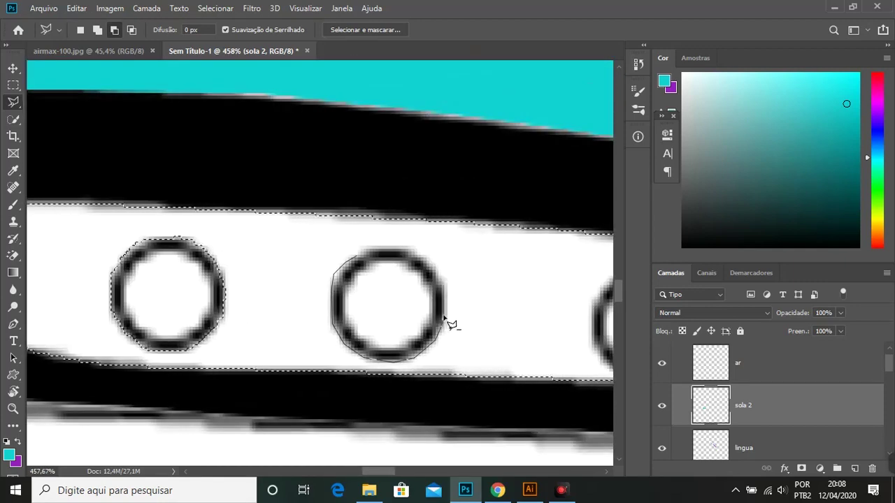
left_click(344, 257)
scroll(350, 260, "right", 4)
left_click(339, 263)
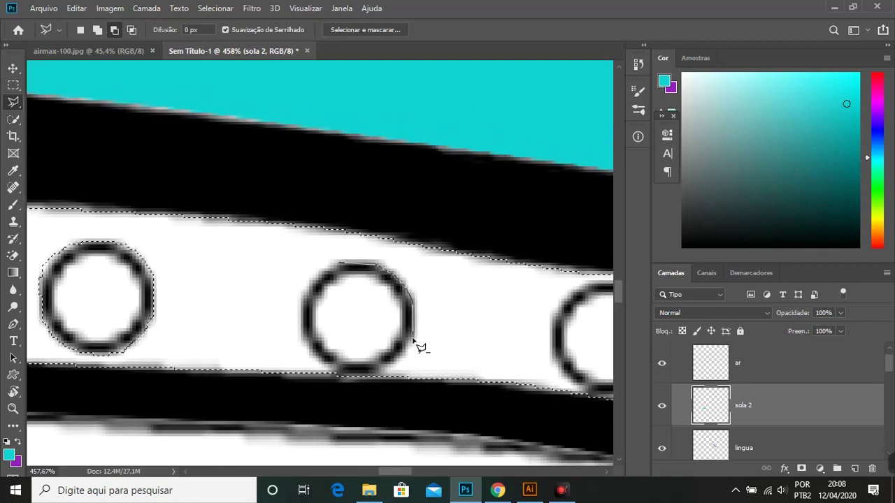
left_click(304, 325)
left_click(339, 262)
Exclude the last ring hole, color the middle panel teal with the Brush, and deselect.
scroll(349, 314, "right", 5)
left_click(210, 262)
left_click(301, 294)
left_click(284, 361)
left_click(191, 320)
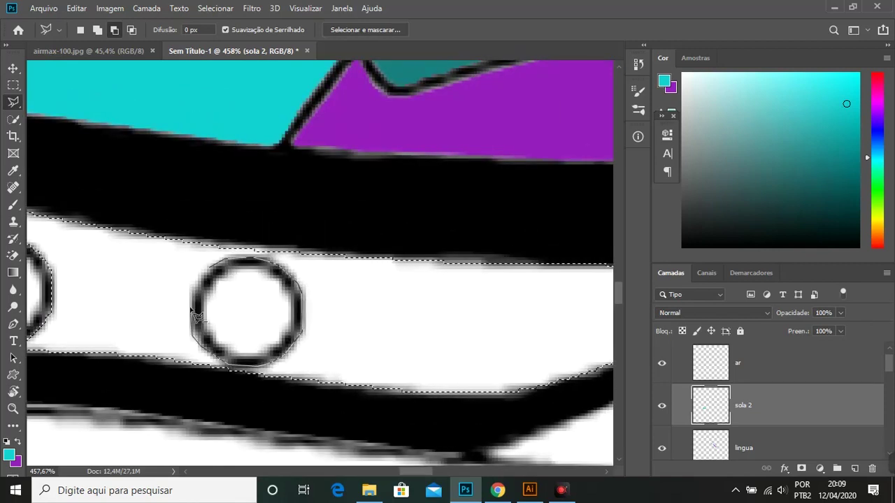
left_click(210, 262)
key("b")
scroll(323, 310, "down", 10)
key("ctrl+d")
scroll(323, 310, "down", 5)
scroll(323, 310, "up", 3)
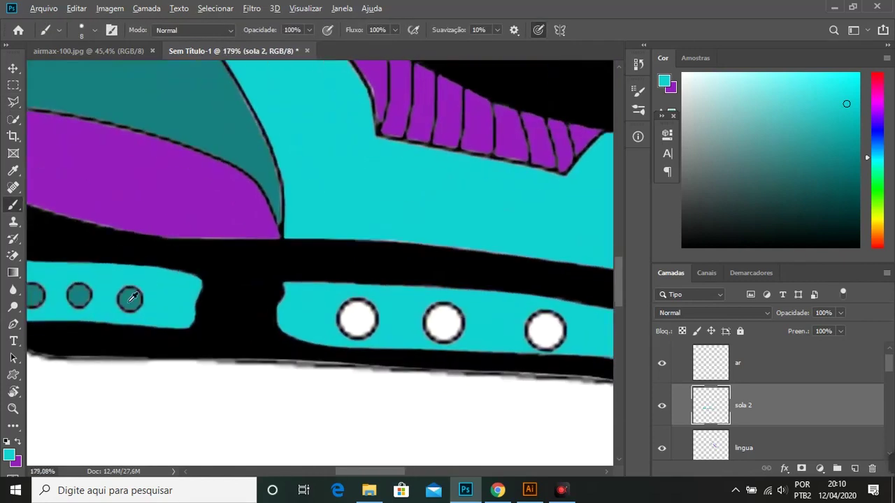
On the ar layer, paint the first middle-panel ring dark teal, redoing an uneven stroke.
left_click(738, 363)
scroll(323, 309, "up", 5)
mouse_move(287, 286)
left_mouse_down()
mouse_move(333, 333)
mouse_move(280, 294)
left_mouse_up()
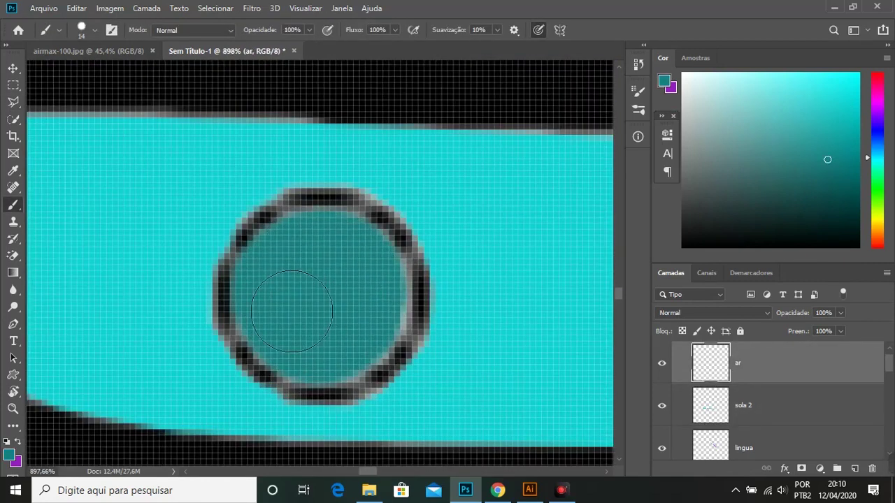
scroll(374, 318, "up", 5)
key("ctrl+z")
scroll(374, 318, "down", 3)
mouse_move(329, 363)
left_mouse_down()
mouse_move(450, 359)
mouse_move(375, 377)
left_mouse_up()
Paint the next middle-panel ring fully dark teal, undoing and repainting an uneven stroke.
scroll(414, 323, "down", 2)
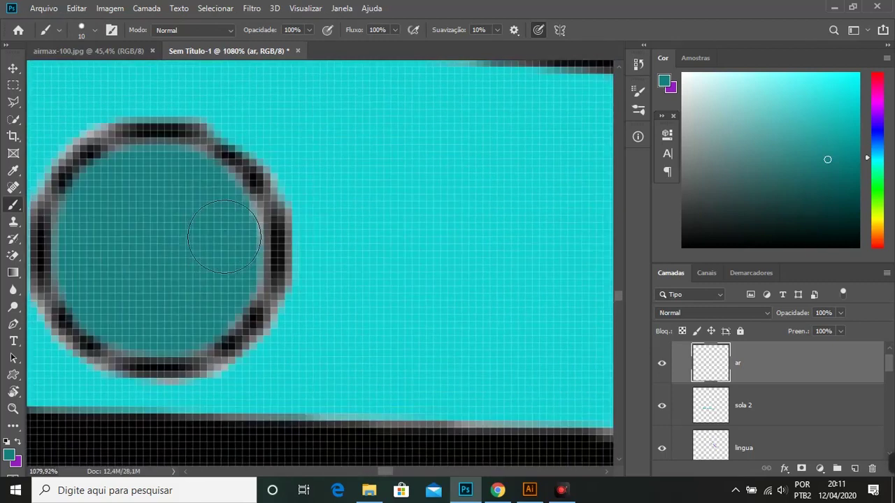
scroll(414, 323, "down", 4)
scroll(414, 324, "down", 2)
scroll(255, 313, "up", 5)
scroll(256, 314, "up", 2)
mouse_move(256, 314)
left_mouse_down()
mouse_move(259, 280)
mouse_move(343, 236)
mouse_move(264, 249)
mouse_move(312, 339)
left_mouse_up()
left_click_drag(369, 236, 385, 370)
scroll(325, 249, "up", 2)
key("ctrl+z")
mouse_move(326, 249)
left_mouse_down()
mouse_move(280, 315)
mouse_move(216, 239)
mouse_move(231, 391)
mouse_move(420, 168)
left_mouse_up()
scroll(373, 340, "down", 3)
scroll(382, 277, "up", 3)
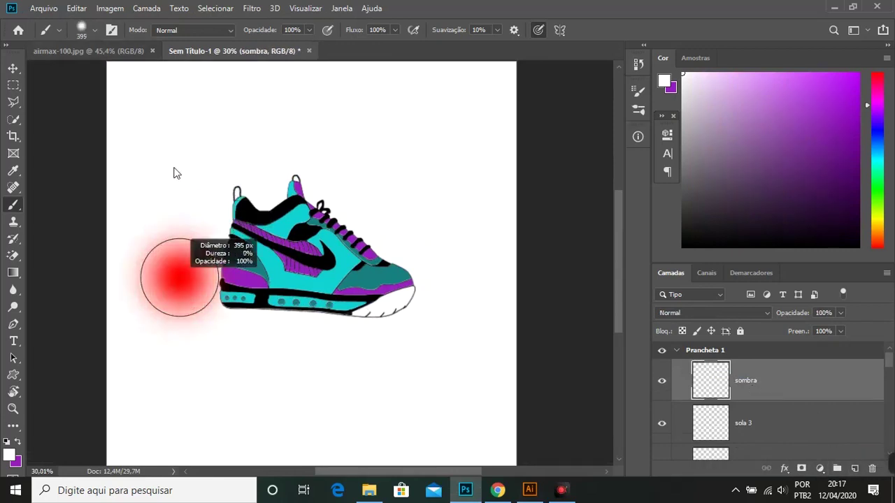
Choose a large soft round brush and move the sombra layer below the shoe layers.
left_click(94, 30)
left_click(70, 221)
left_click(307, 34)
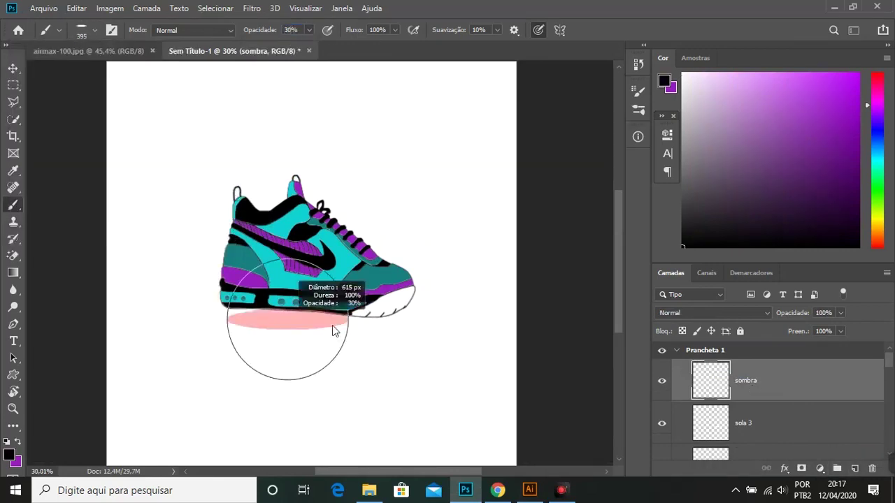
key("ctrl+bracketleft")
key("ctrl+bracketleft")
key("ctrl+bracketleft")
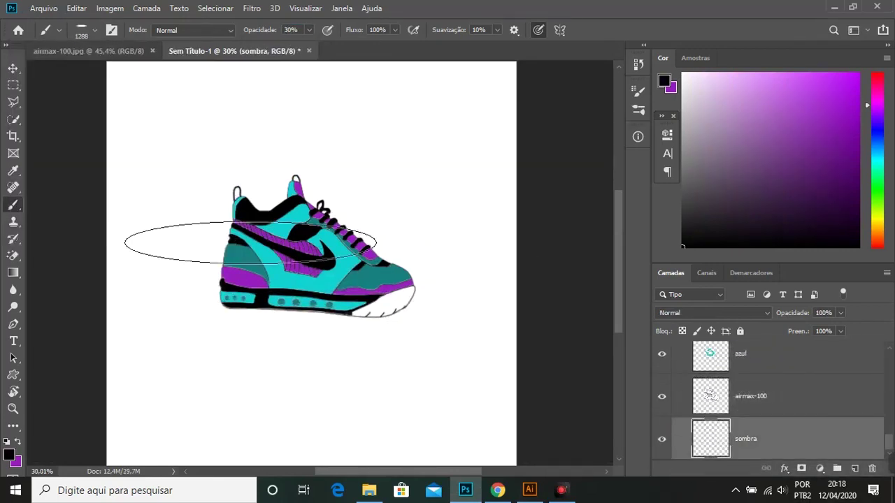
Paint a soft grey shadow beneath the sneaker at 43% opacity with a larger brush.
left_click(313, 297)
key("4")
key("3")
key("bracketright")
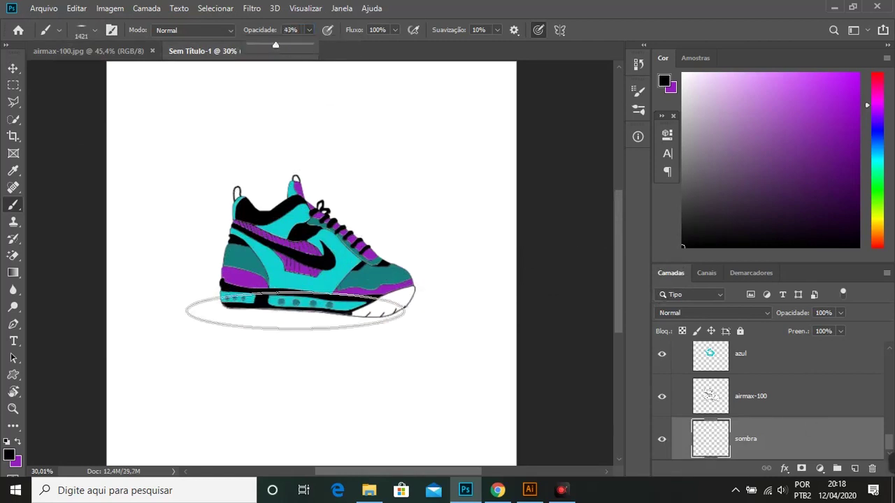
scroll(483, 178, "down", 3)
scroll(482, 178, "up", 2)
left_click(81, 30)
Browse the MixPack Backgrounds folder and try placing Background19, then cancel it.
left_click(368, 490)
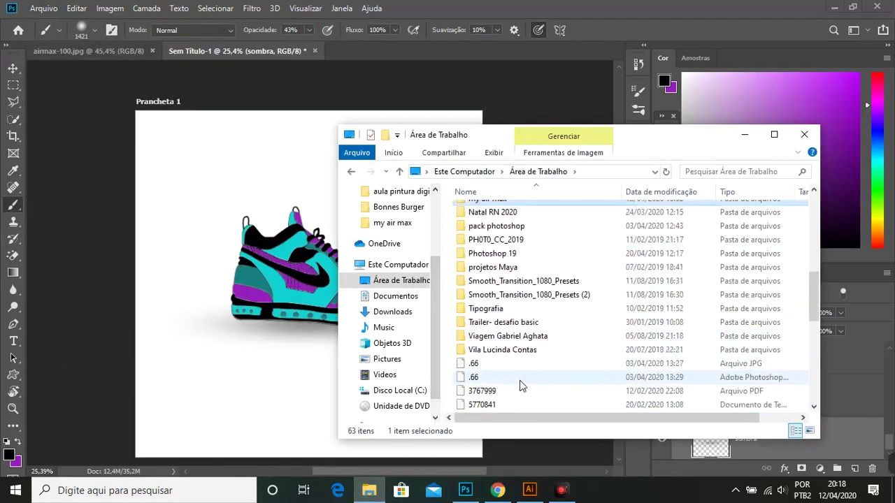
double_click(539, 378)
double_click(490, 206)
scroll(563, 254, "down", 3)
left_click_drag(499, 220, 308, 284)
key("Escape")
Place Background60 on the canvas, scaled up to cover the artboard.
left_click(369, 490)
scroll(575, 304, "down", 5)
scroll(575, 303, "down", 5)
left_click_drag(736, 280, 307, 287)
left_click_drag(310, 196, 320, 91)
key("Return")
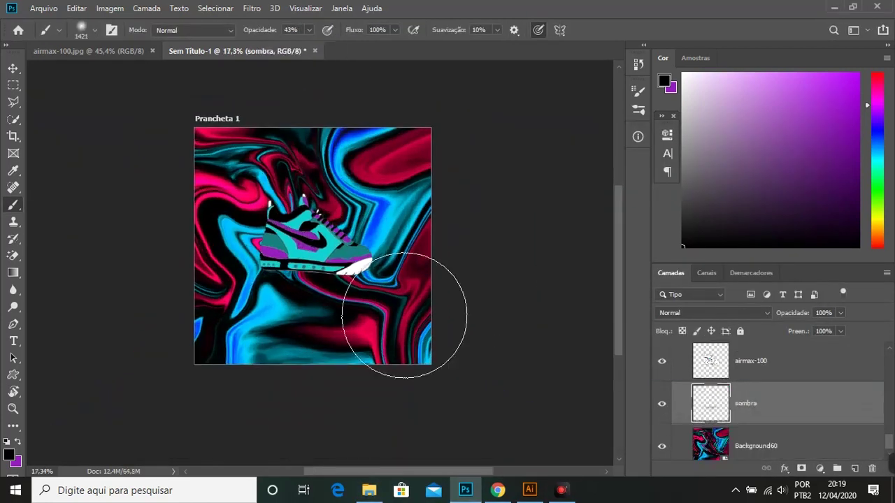
Move Background60 below the sombra layer and switch to the Move tool.
left_click_drag(756, 401, 755, 454)
key("v")
scroll(306, 240, "down", 3)
scroll(305, 240, "up", 3)
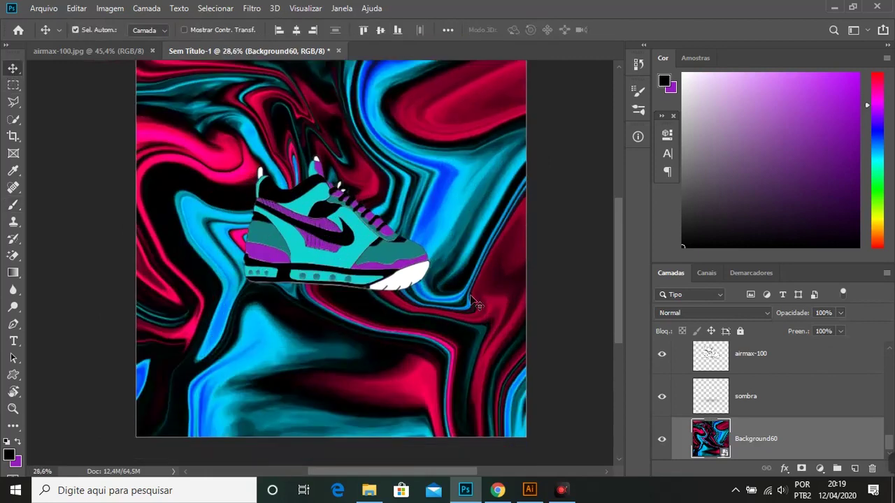
scroll(306, 240, "up", 5)
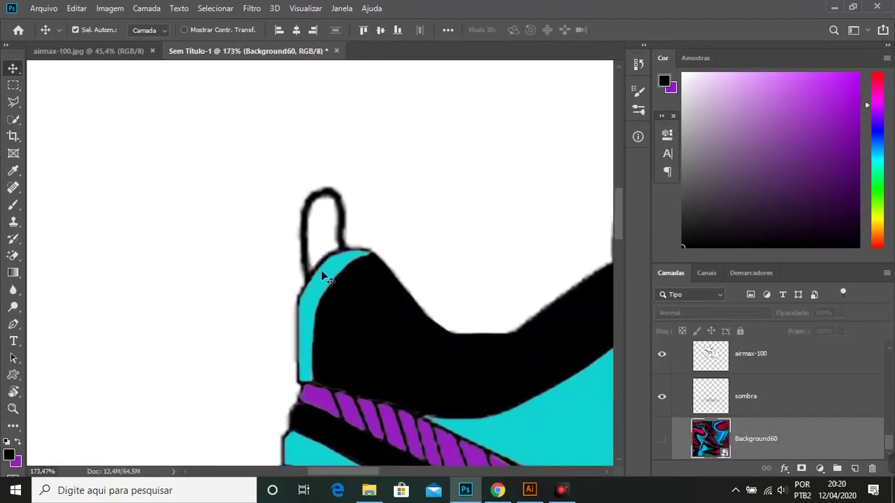